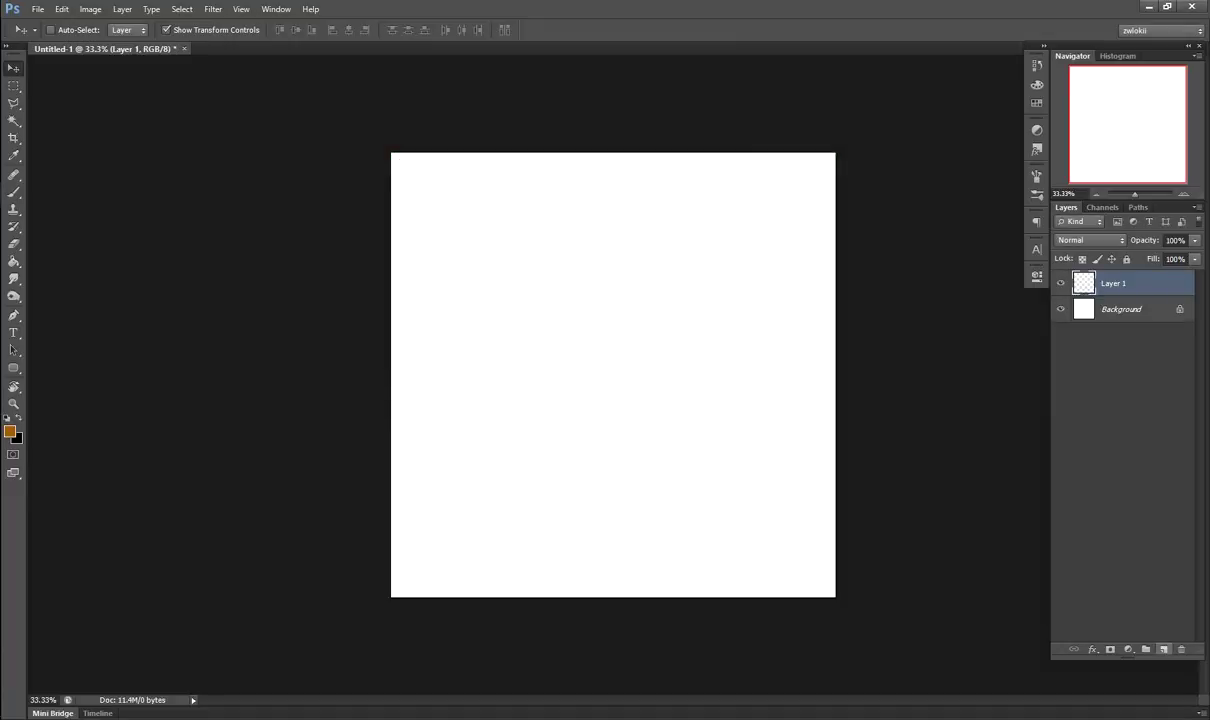
- Confirm the new blank 2000x2000 square canvas for the ornament sketch
key("b")
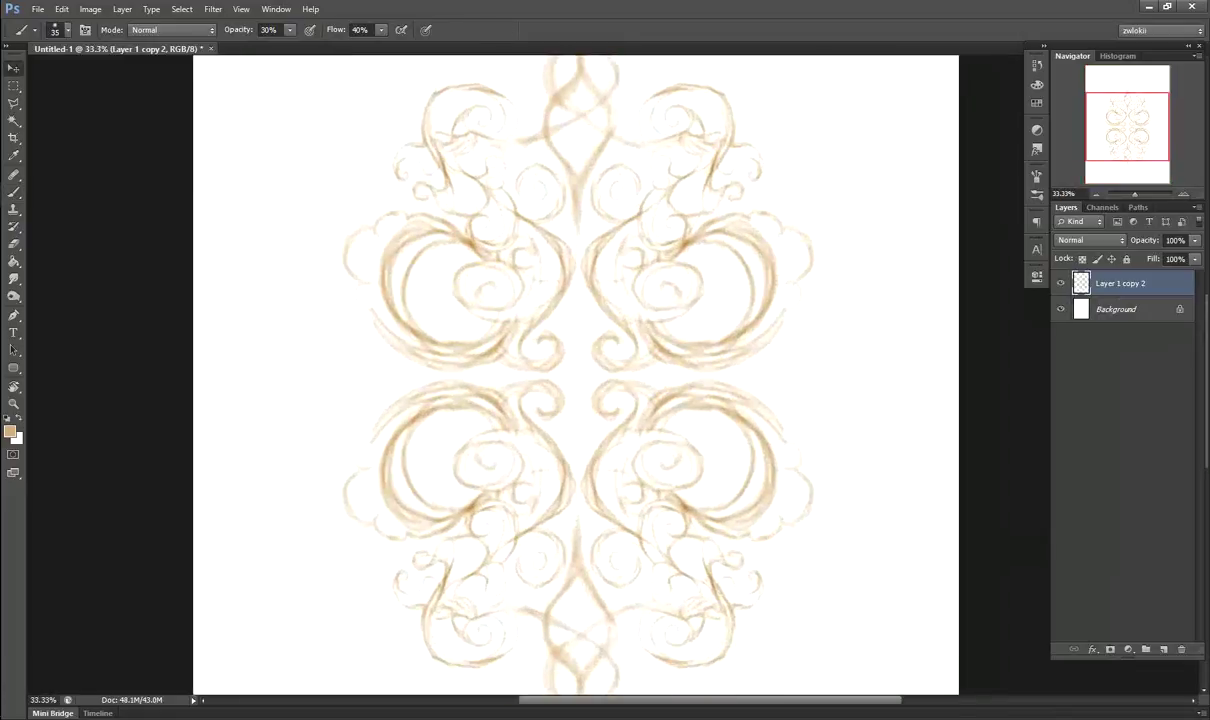
- Shade the upper-right swirl with grey strokes and a large dark C-shaped curve
key("b")
mouse_move(605, 345)
left_mouse_down()
mouse_move(590, 300)
mouse_move(600, 235)
mouse_move(655, 295)
mouse_move(645, 290)
mouse_move(735, 240)
mouse_move(655, 225)
left_mouse_up()
key("bracketright")
key("bracketright")
left_click_drag(700, 330, 735, 265)
mouse_move(600, 345)
left_mouse_down()
mouse_move(635, 268)
mouse_move(600, 345)
left_mouse_up()
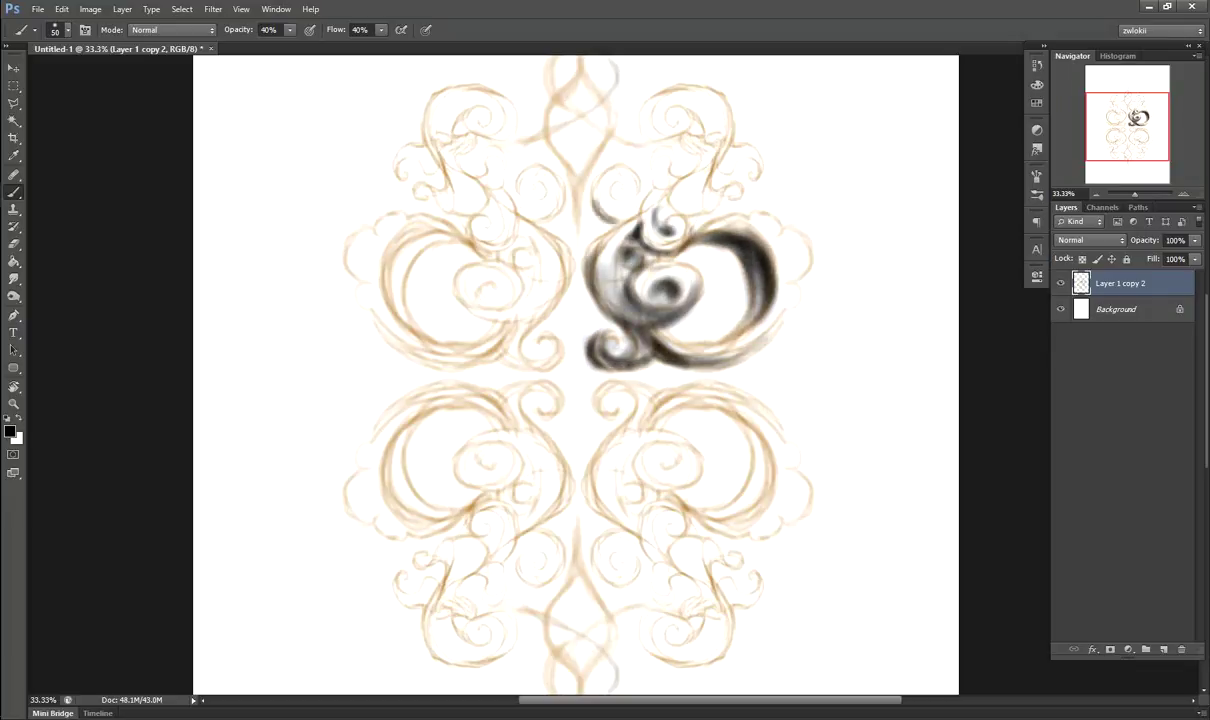
mouse_move(592, 190)
left_mouse_down()
mouse_move(604, 234)
mouse_move(662, 163)
mouse_move(700, 145)
left_mouse_up()
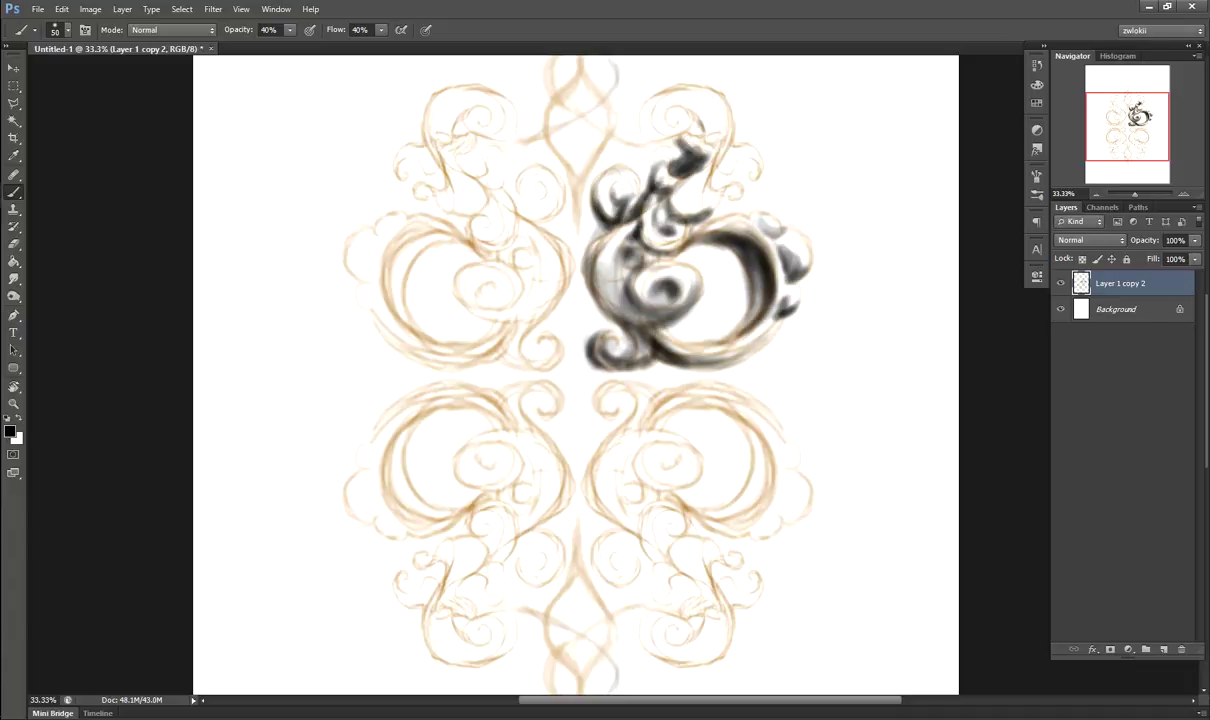
mouse_move(600, 150)
left_mouse_down()
mouse_move(585, 185)
mouse_move(610, 195)
left_mouse_up()
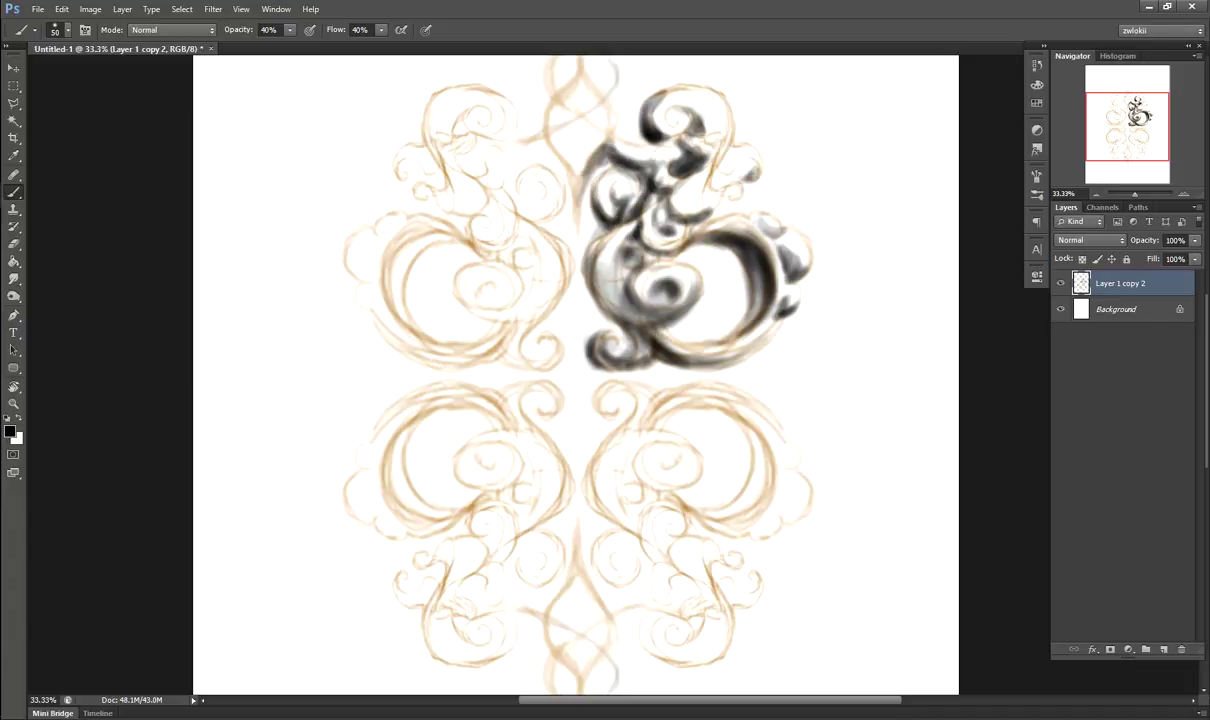
- Add a tall dark central stroke and darken the swirl's left edge at 30% opacity
key("bracketright")
key("bracketright")
scroll(575, 375, "up", 2)
mouse_move(562, 300)
left_mouse_down()
mouse_move(565, 105)
mouse_move(595, 375)
mouse_move(575, 410)
mouse_move(595, 260)
mouse_move(645, 250)
left_mouse_up()
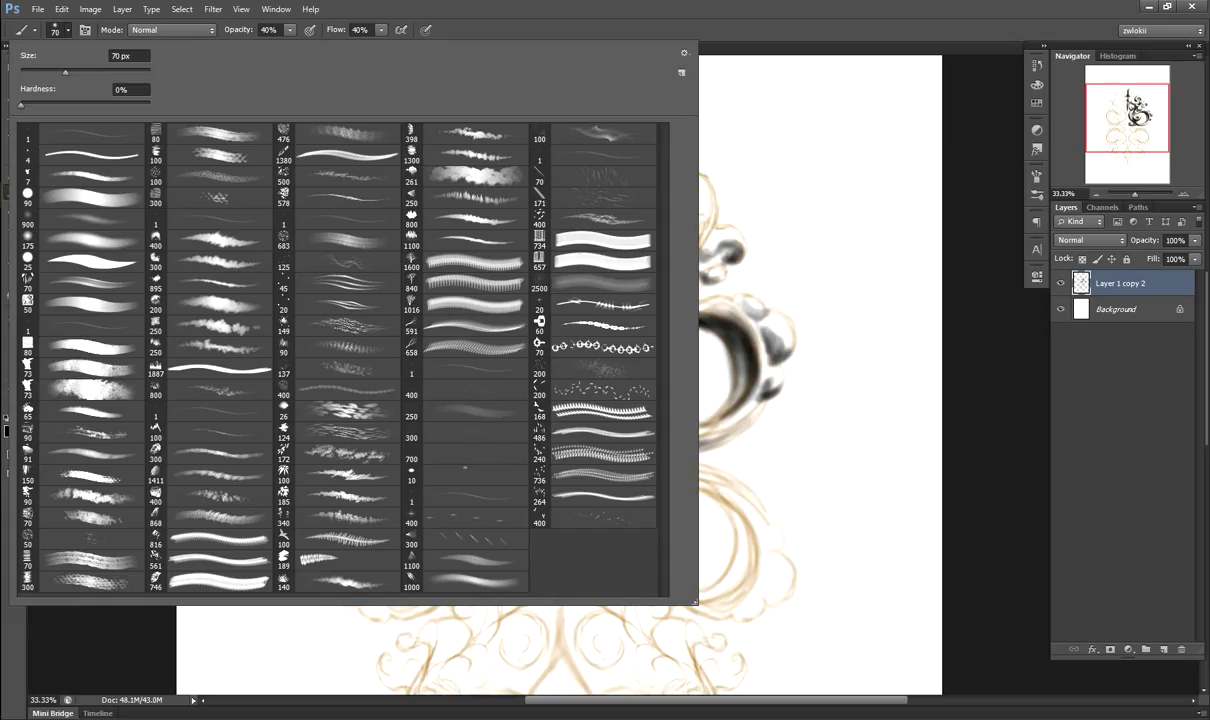
scroll(620, 350, "up", 2)
key("bracketleft")
key("bracketleft")
key("bracketleft")
key("3")
mouse_move(572, 272)
left_mouse_down()
mouse_move(515, 370)
mouse_move(565, 470)
mouse_move(612, 525)
left_mouse_up()
mouse_move(690, 360)
left_mouse_down()
mouse_move(625, 395)
mouse_move(570, 330)
left_mouse_up()
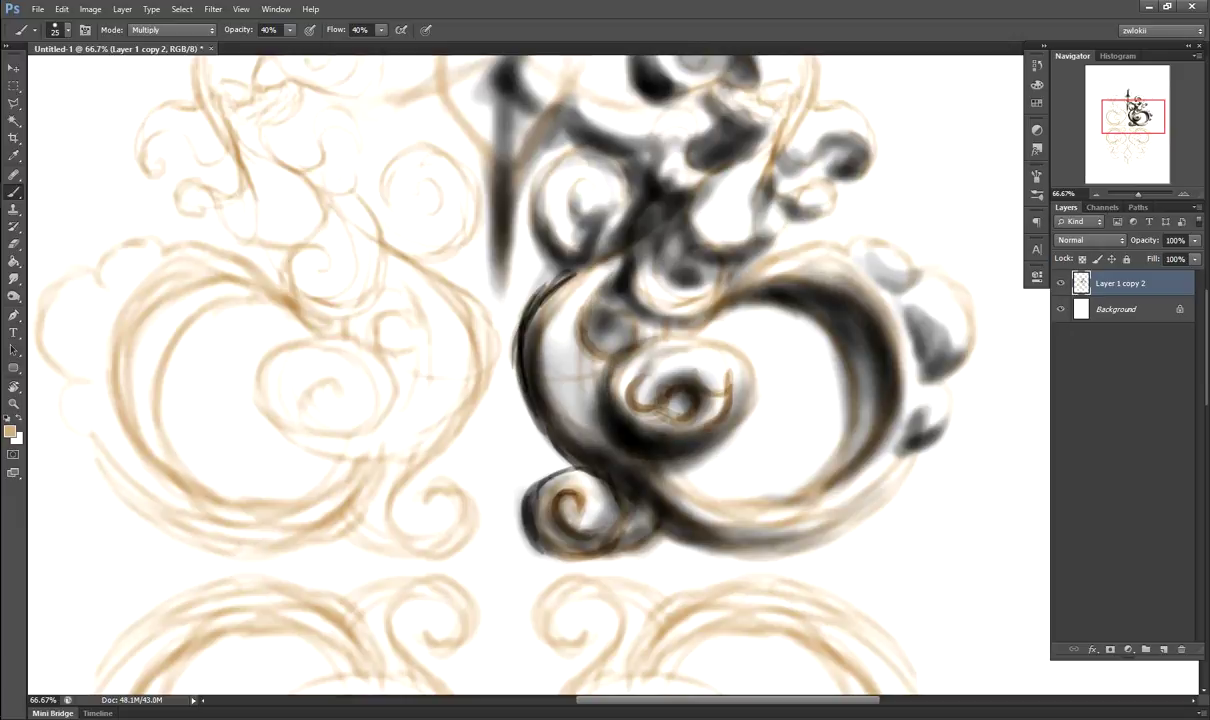
- Glaze brown over the swirl's upper-left edge, central circle, upper centre and inner curl
mouse_move(580, 260)
left_mouse_down()
mouse_move(540, 380)
mouse_move(530, 300)
mouse_move(600, 195)
left_mouse_up()
key("bracketright")
mouse_move(515, 390)
left_mouse_down()
mouse_move(600, 510)
mouse_move(530, 505)
mouse_move(585, 500)
mouse_move(710, 400)
mouse_move(560, 300)
left_mouse_up()
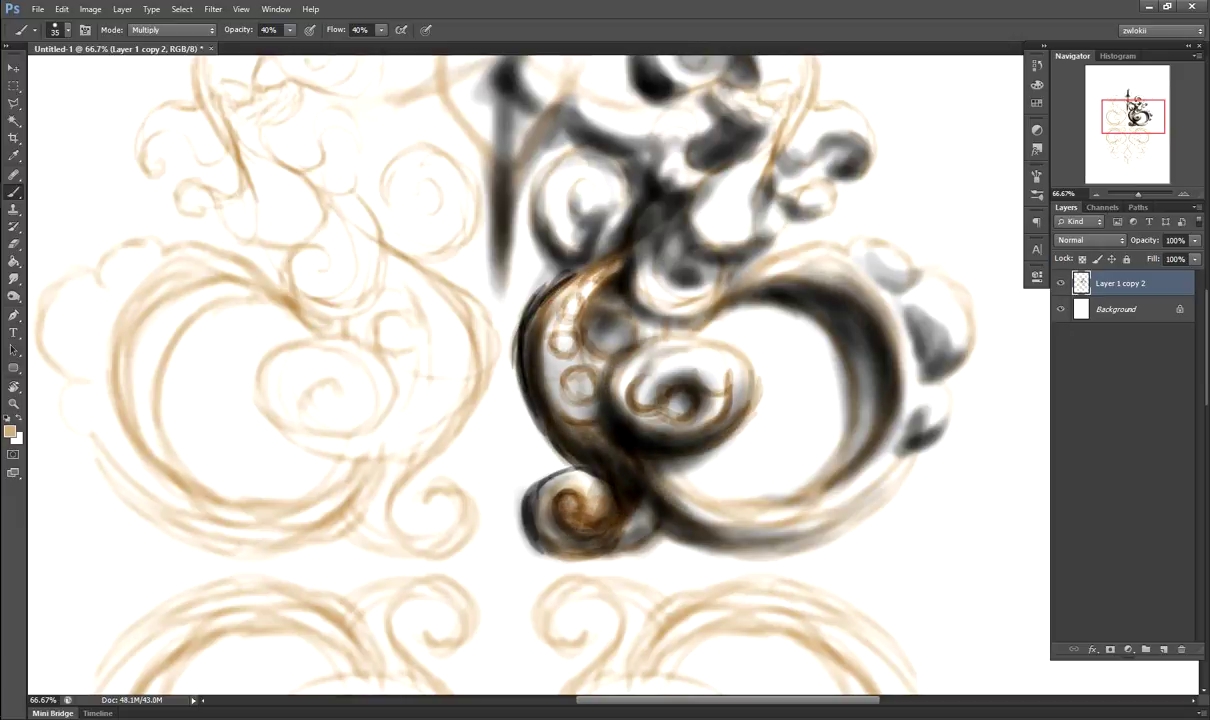
mouse_move(590, 340)
left_mouse_down()
mouse_move(545, 200)
mouse_move(530, 280)
mouse_move(580, 180)
left_mouse_up()
mouse_move(600, 300)
left_mouse_down()
mouse_move(670, 240)
mouse_move(680, 290)
mouse_move(600, 305)
left_mouse_up()
mouse_move(640, 300)
left_mouse_down()
mouse_move(590, 266)
mouse_move(630, 258)
mouse_move(505, 290)
mouse_move(505, 343)
left_mouse_up()
left_click_drag(478, 250, 510, 350)
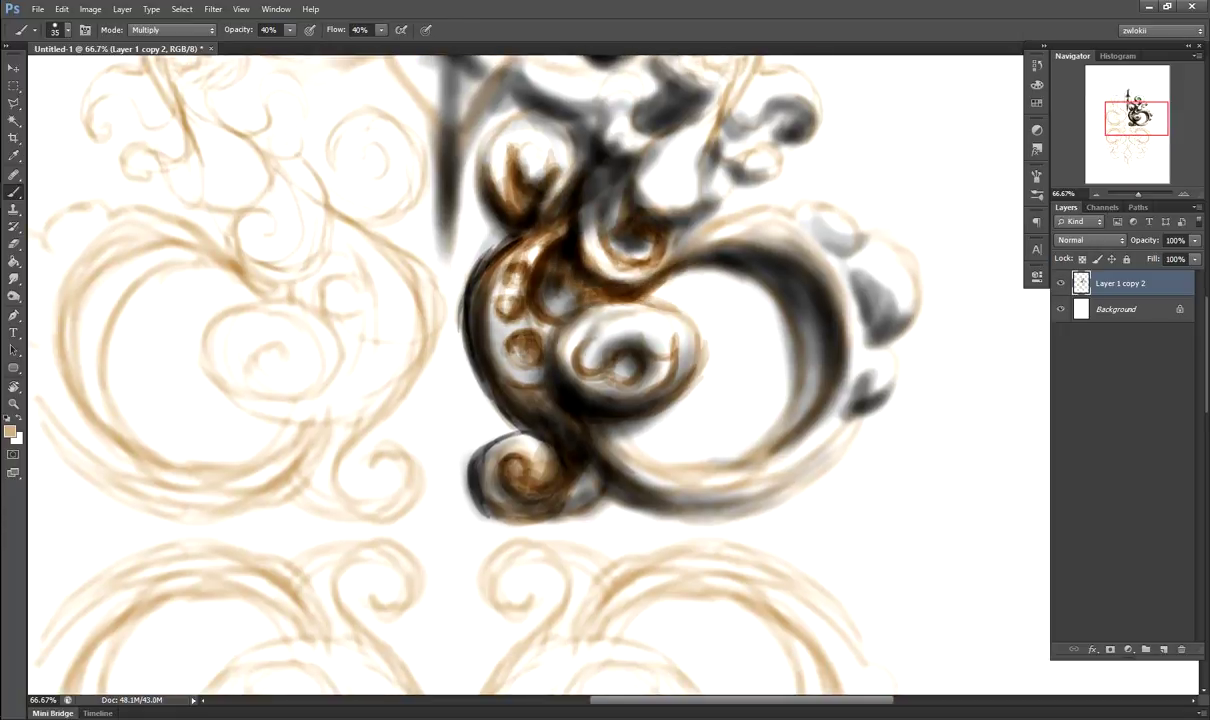
left_click_drag(566, 318, 612, 366)
- Darken the top and lower right of the big C curve and the right bubble
mouse_move(720, 258)
left_mouse_down()
mouse_move(765, 212)
mouse_move(630, 230)
mouse_move(525, 110)
mouse_move(610, 108)
left_mouse_up()
left_click_drag(600, 350, 515, 450)
left_click_drag(540, 570, 730, 490)
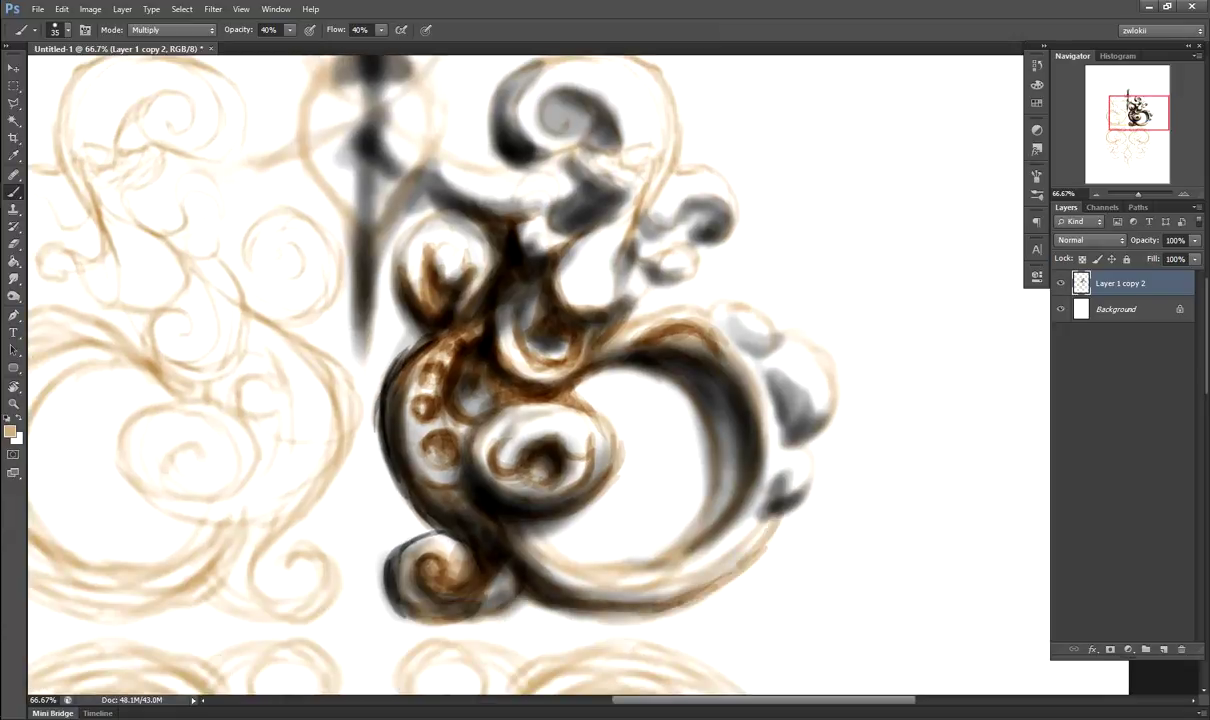
mouse_move(740, 445)
left_mouse_down()
mouse_move(620, 520)
mouse_move(680, 350)
mouse_move(720, 460)
left_mouse_up()
left_click_drag(790, 365, 780, 445)
left_click_drag(735, 345, 765, 380)
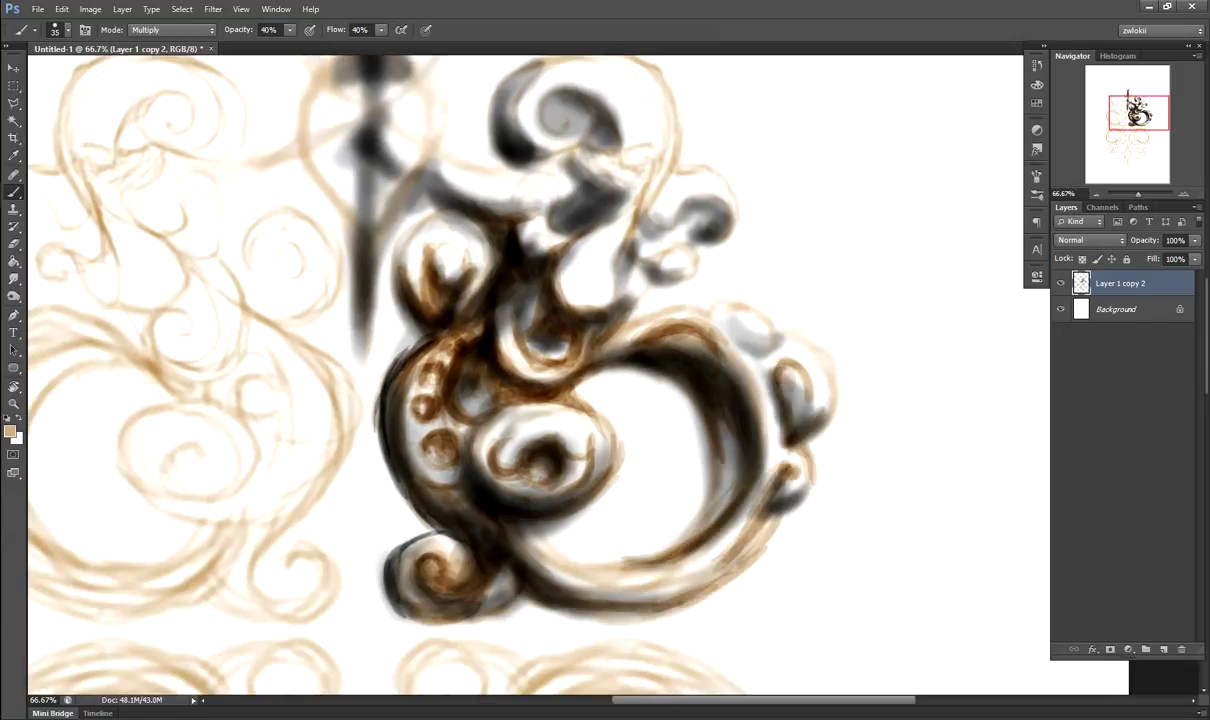
left_click_drag(610, 300, 590, 262)
left_click_drag(660, 240, 570, 295)
- Darken the swirl's upper-right part and brush brown over the upper-middle swirl
mouse_move(610, 235)
left_mouse_down()
mouse_move(685, 195)
mouse_move(550, 290)
left_mouse_up()
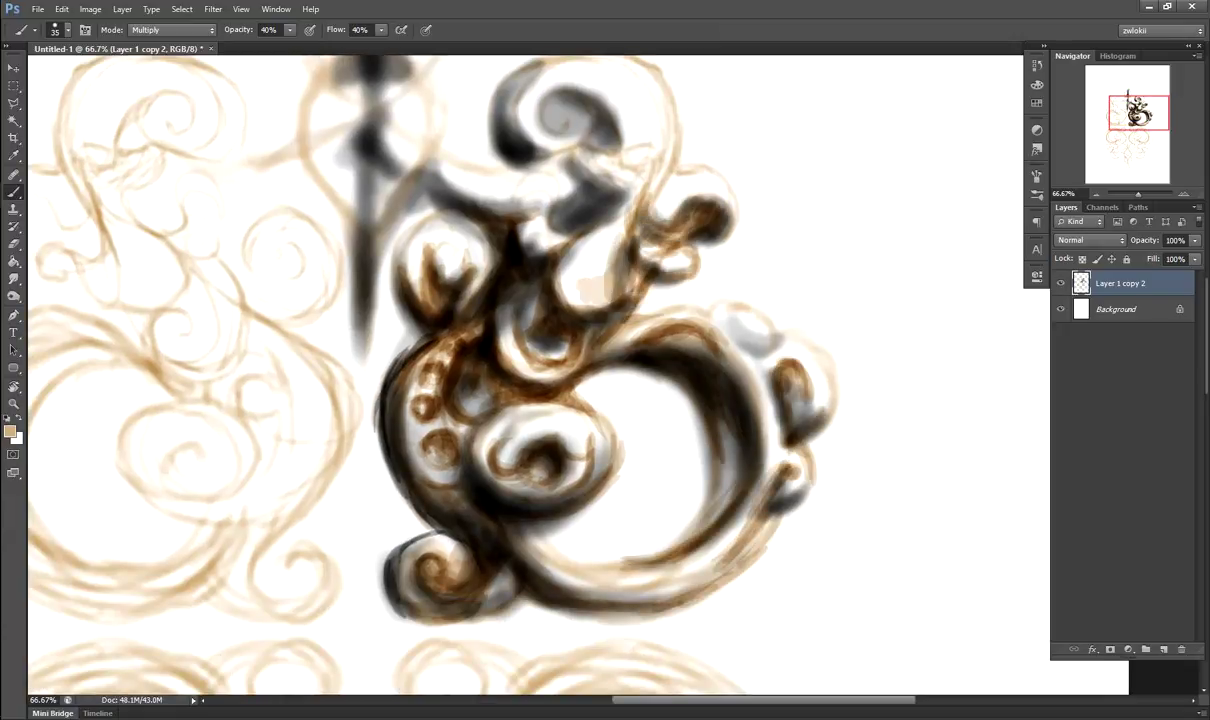
left_click_drag(540, 245, 615, 280)
left_click_drag(690, 335, 735, 300)
left_click_drag(600, 300, 605, 423)
mouse_move(500, 340)
left_mouse_down()
mouse_move(560, 300)
mouse_move(640, 182)
left_mouse_up()
left_click_drag(545, 268, 600, 175)
left_click_drag(515, 250, 572, 212)
- Add brown over the central swirl and deepen its lower edge and loop
left_click_drag(826, 174, 780, 174)
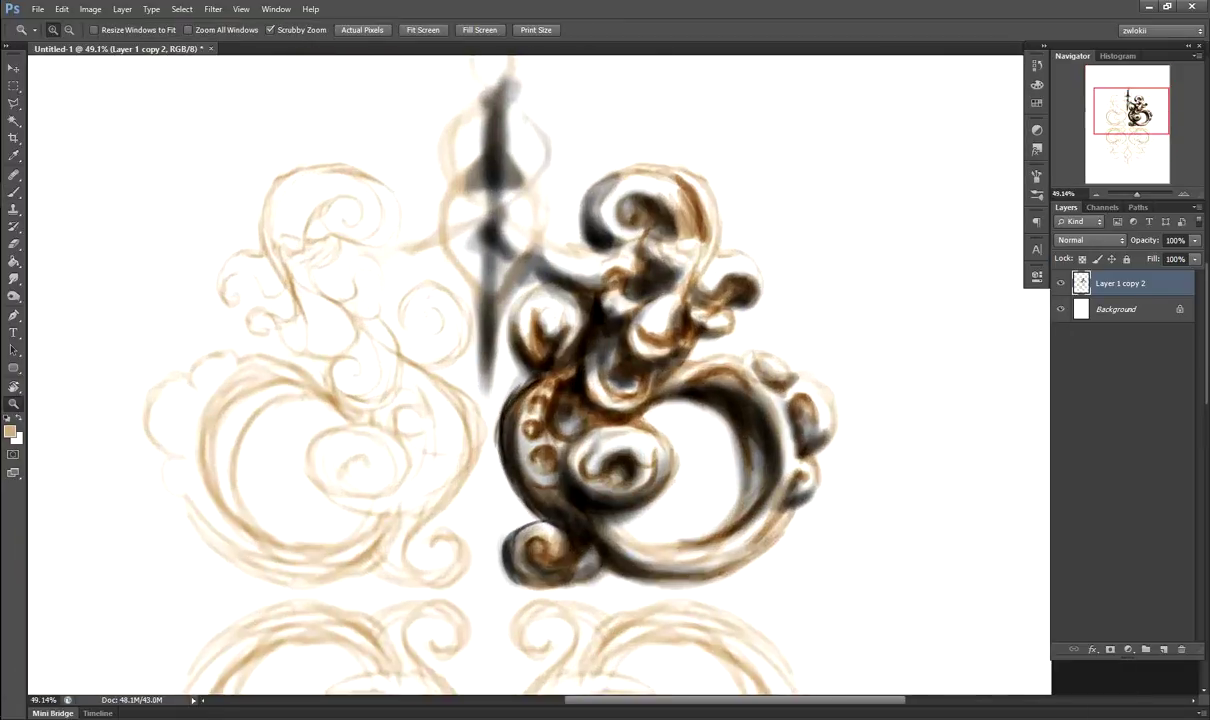
left_click_drag(555, 280, 605, 262)
mouse_move(570, 390)
left_mouse_down()
mouse_move(650, 300)
mouse_move(678, 220)
mouse_move(630, 315)
left_mouse_up()
mouse_move(588, 470)
left_mouse_down()
mouse_move(630, 440)
mouse_move(595, 488)
left_mouse_up()
left_click_drag(510, 412, 520, 490)
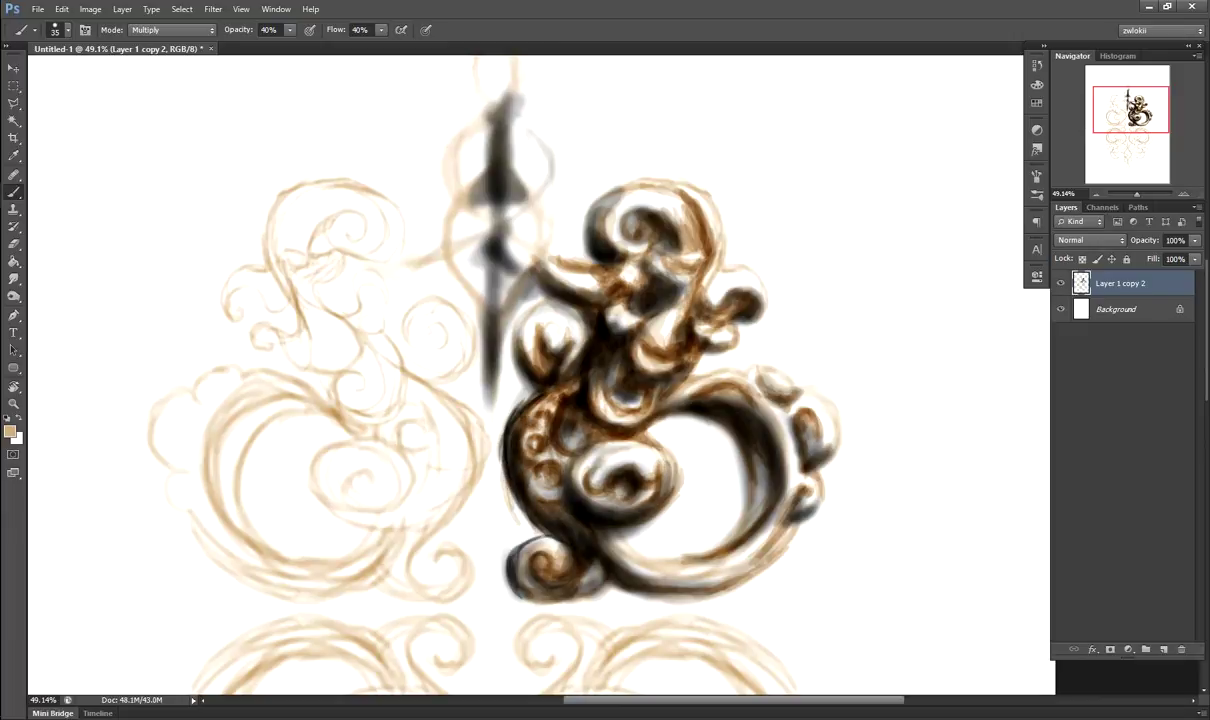
mouse_move(600, 550)
left_mouse_down()
mouse_move(660, 505)
mouse_move(735, 525)
mouse_move(700, 415)
left_mouse_up()
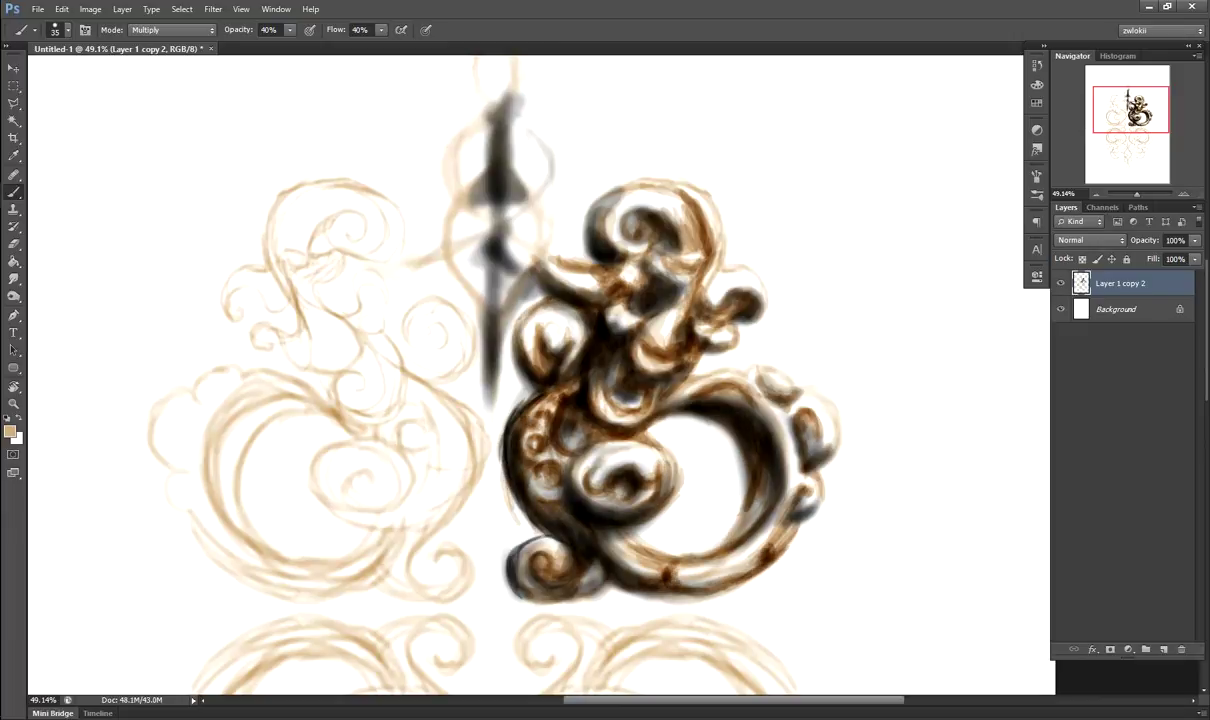
- Darken the left stem, inner curves and lower left, then start brown strands around the spire
left_click_drag(475, 425, 560, 350)
mouse_move(520, 280)
left_mouse_down()
mouse_move(580, 258)
mouse_move(675, 180)
mouse_move(605, 265)
mouse_move(612, 395)
left_mouse_up()
mouse_move(645, 308)
left_mouse_down()
mouse_move(565, 400)
mouse_move(710, 296)
left_mouse_up()
left_click_drag(600, 410, 560, 480)
left_click_drag(608, 445, 545, 485)
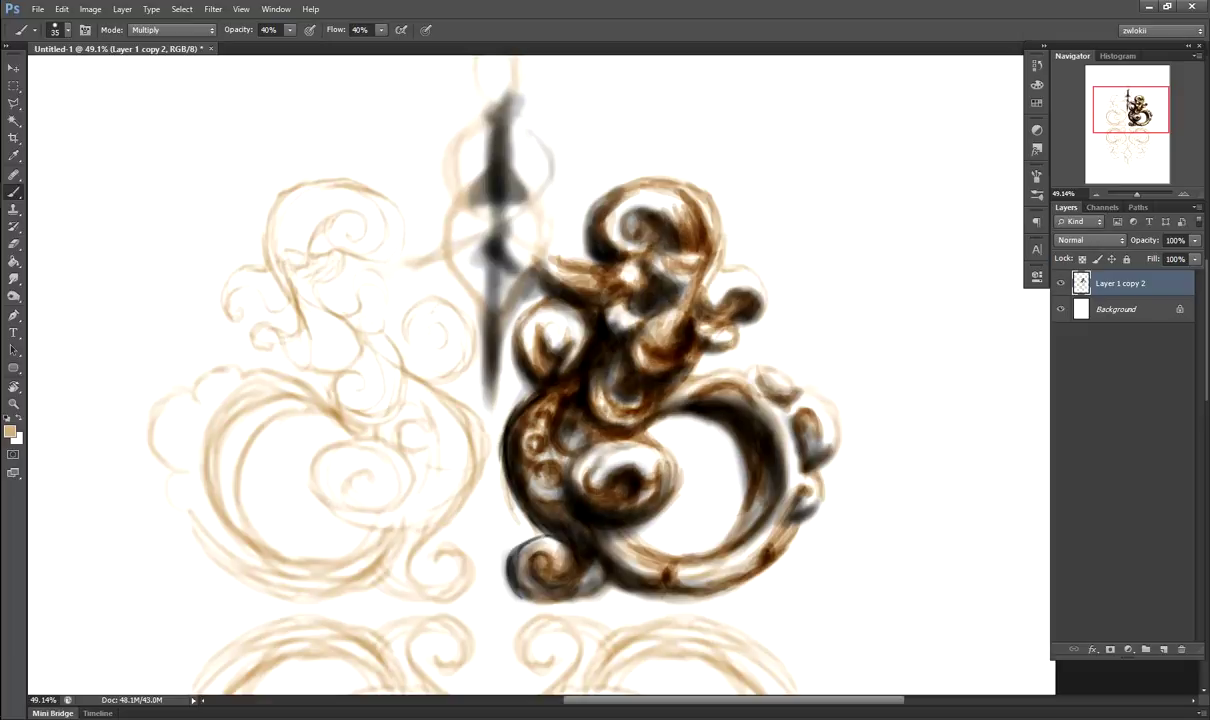
left_click_drag(500, 565, 570, 530)
mouse_move(508, 230)
left_mouse_down()
mouse_move(440, 240)
mouse_move(474, 342)
left_mouse_up()
key("bracketleft")
left_click_drag(505, 285, 525, 378)
- Paint brown and dark strands around the central spire
left_click_drag(490, 420, 578, 350)
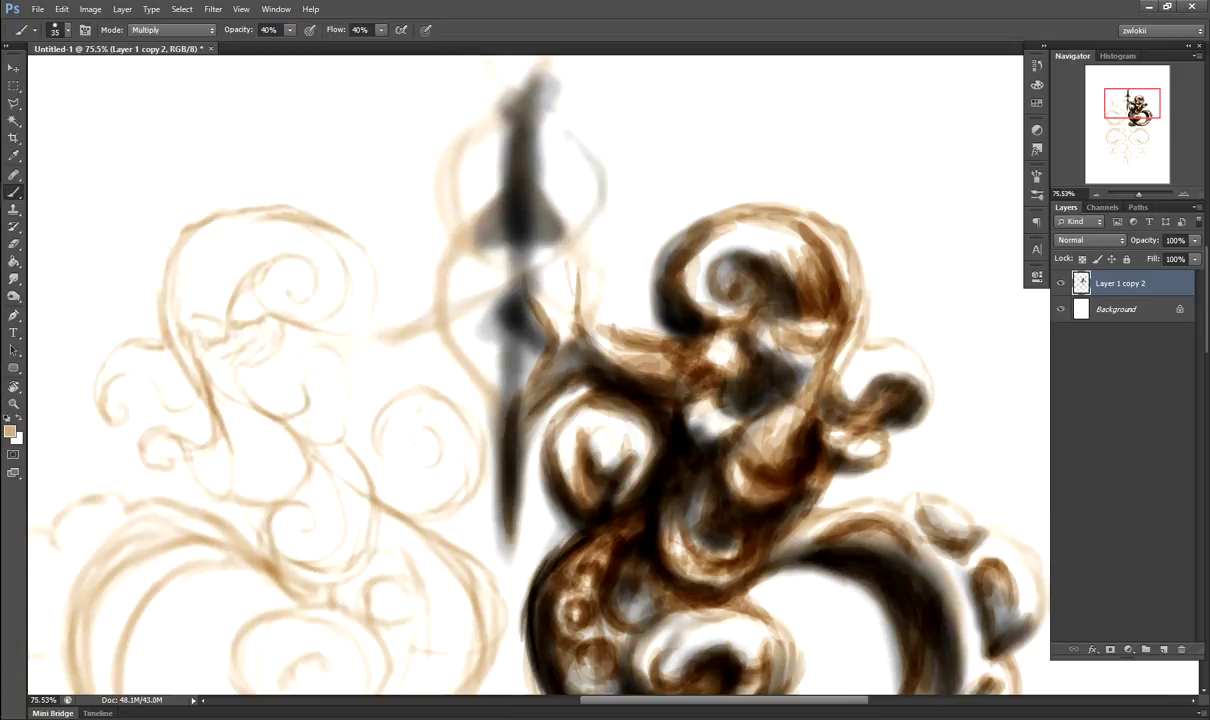
mouse_move(540, 295)
left_mouse_down()
mouse_move(610, 165)
mouse_move(478, 375)
left_mouse_up()
left_click_drag(455, 290, 485, 390)
mouse_move(580, 290)
left_mouse_down()
mouse_move(520, 140)
mouse_move(490, 250)
left_mouse_up()
mouse_move(500, 250)
left_mouse_down()
mouse_move(485, 363)
mouse_move(505, 85)
left_mouse_up()
left_click_drag(420, 190, 505, 335)
- Erase stray light strokes from the spire and repaint it in brown
key("e")
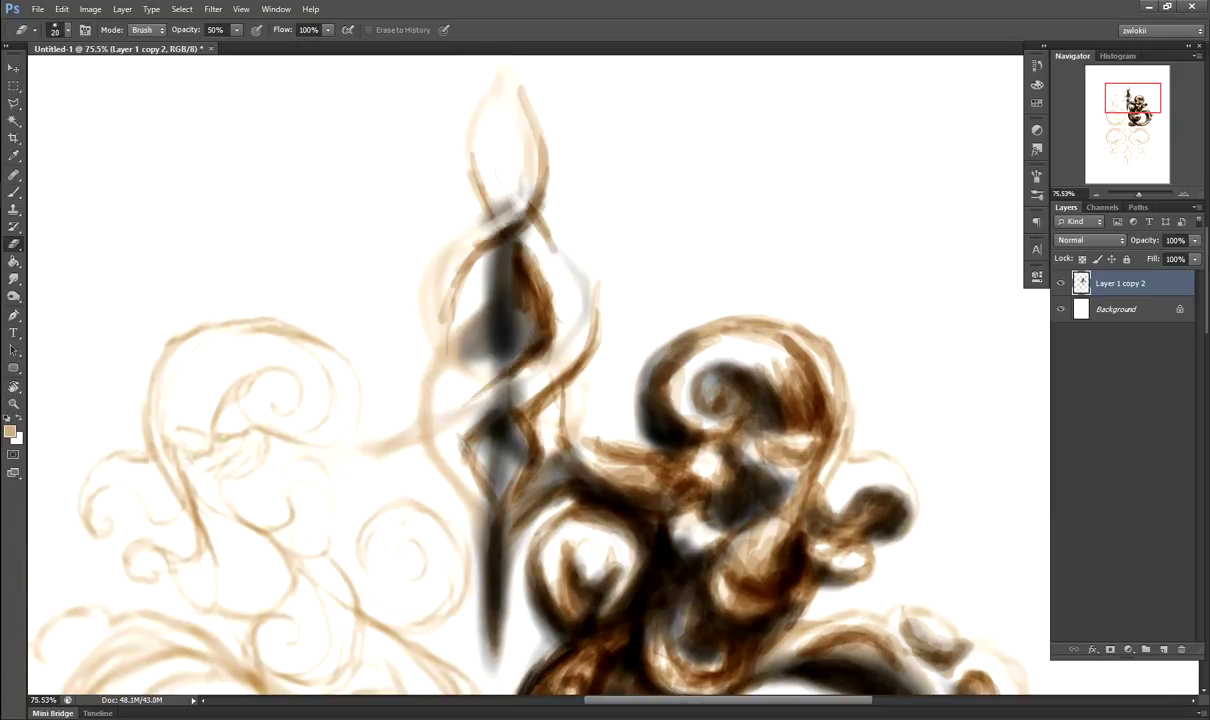
left_click_drag(500, 160, 450, 230)
left_click_drag(440, 425, 510, 350)
key("b")
left_click_drag(430, 390, 525, 345)
left_click_drag(470, 240, 440, 350)
mouse_move(485, 105)
left_mouse_down()
mouse_move(470, 265)
mouse_move(435, 340)
left_mouse_up()
- Add brown to the spire's strands, centre, tip and lower blade
left_click_drag(535, 205, 595, 330)
left_click_drag(560, 370, 520, 470)
left_click_drag(500, 255, 530, 435)
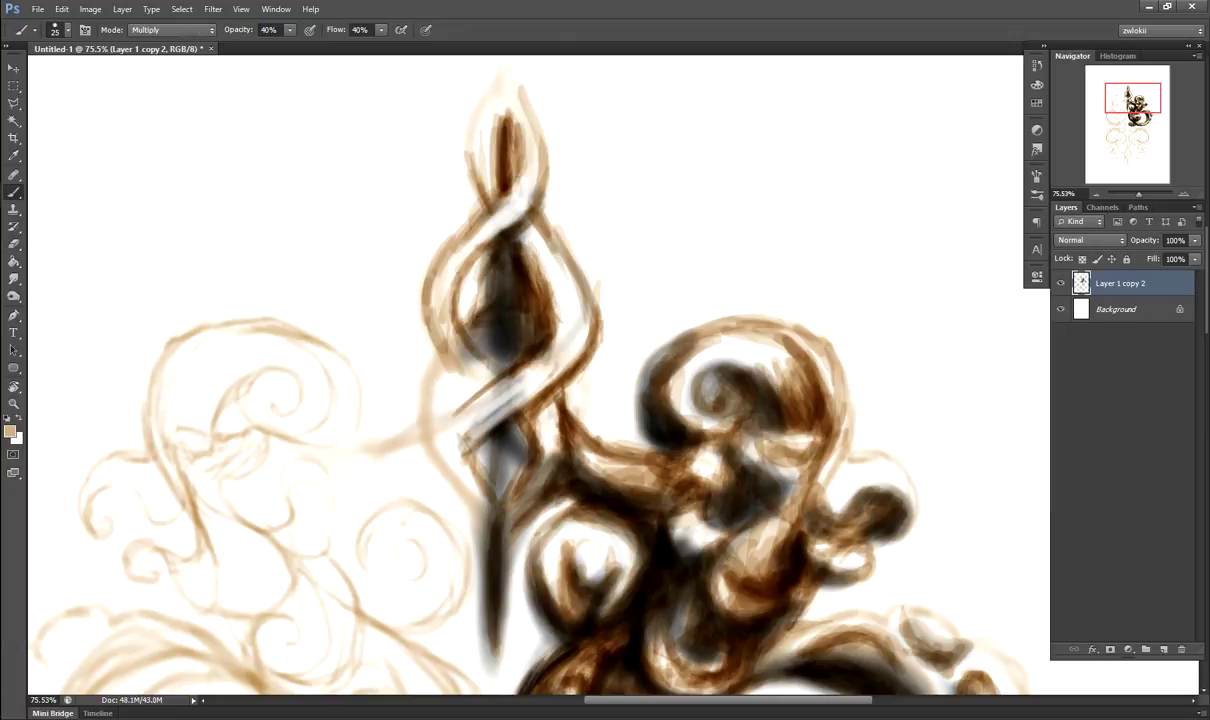
mouse_move(530, 220)
left_mouse_down()
mouse_move(560, 330)
mouse_move(480, 370)
left_mouse_up()
left_click_drag(525, 195, 515, 270)
left_click_drag(465, 100, 490, 195)
left_click_drag(505, 390, 480, 470)
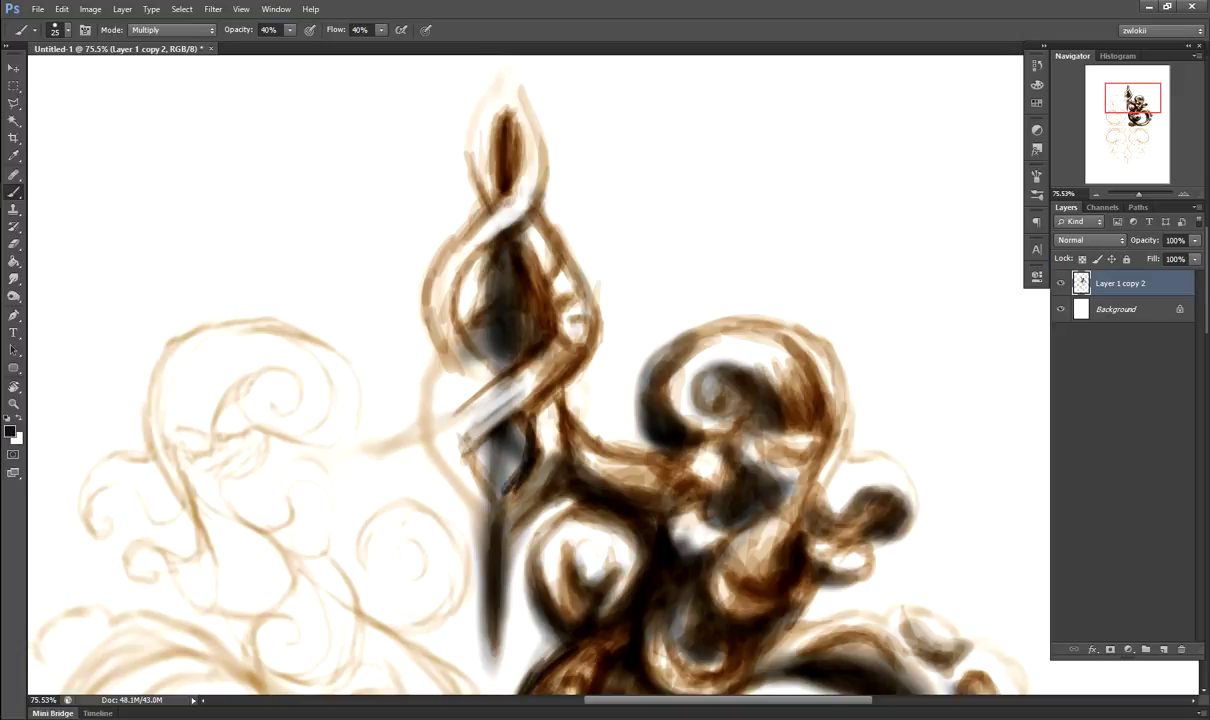
- Darken the spire's centre and right strand, then outline its tip with black curls at 20% opacity
left_click_drag(470, 310, 490, 445)
left_click_drag(520, 200, 500, 305)
left_click_drag(580, 250, 598, 340)
key("x")
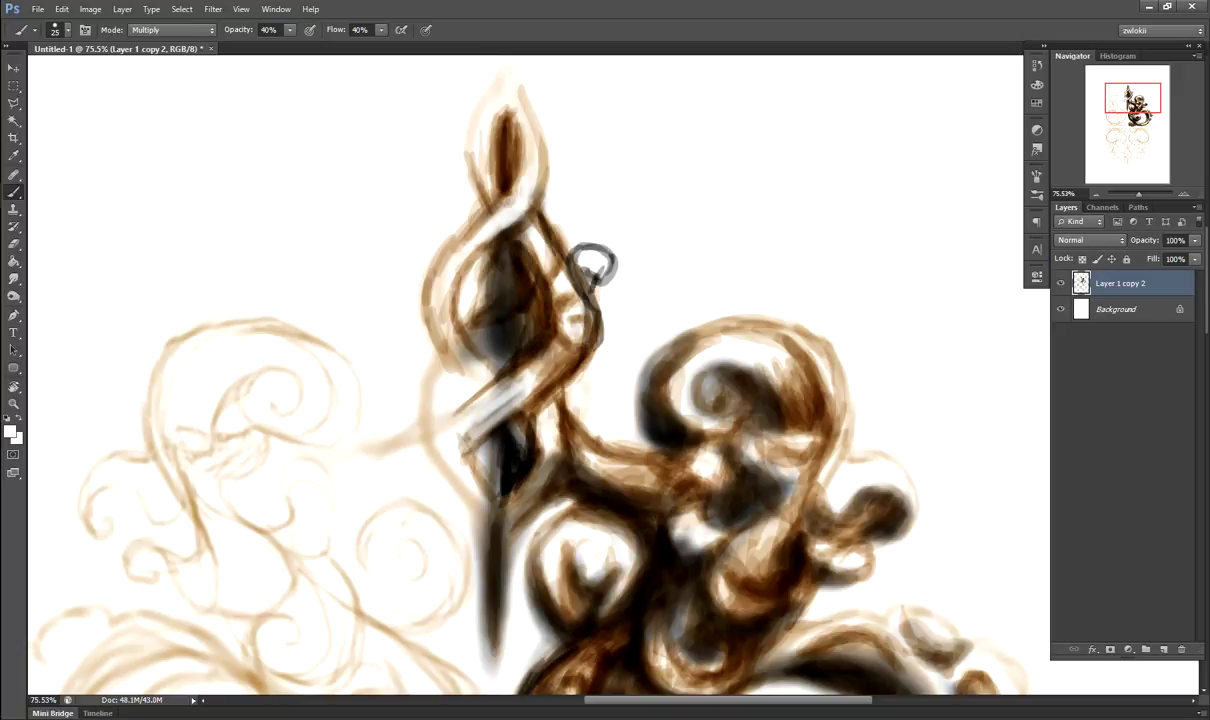
key("x")
mouse_move(545, 185)
left_mouse_down()
mouse_move(560, 125)
mouse_move(543, 357)
left_mouse_up()
key("2")
mouse_move(495, 195)
left_mouse_down()
mouse_move(455, 310)
mouse_move(525, 385)
left_mouse_up()
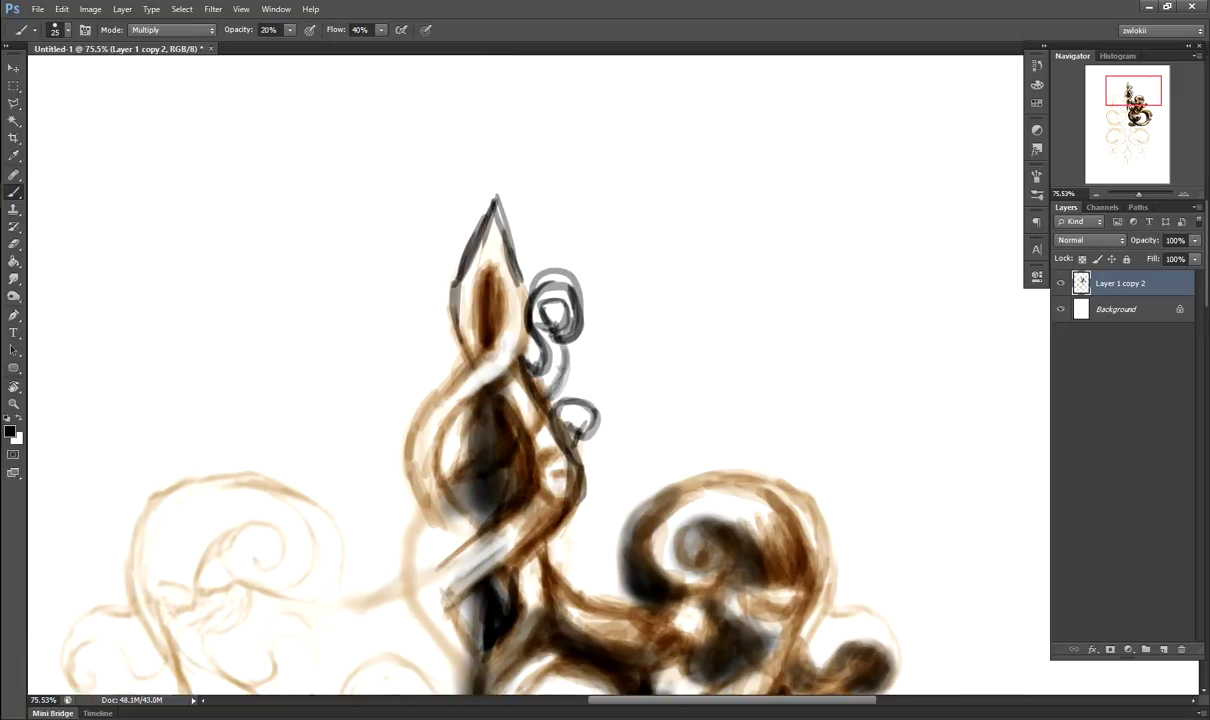
- Rework the spire's right strand, upper stem and middle strands in alternating light and dark
scroll(572, 368, "down", 2)
mouse_move(478, 305)
left_mouse_down()
mouse_move(515, 375)
mouse_move(485, 202)
left_mouse_up()
left_click_drag(462, 330, 485, 500)
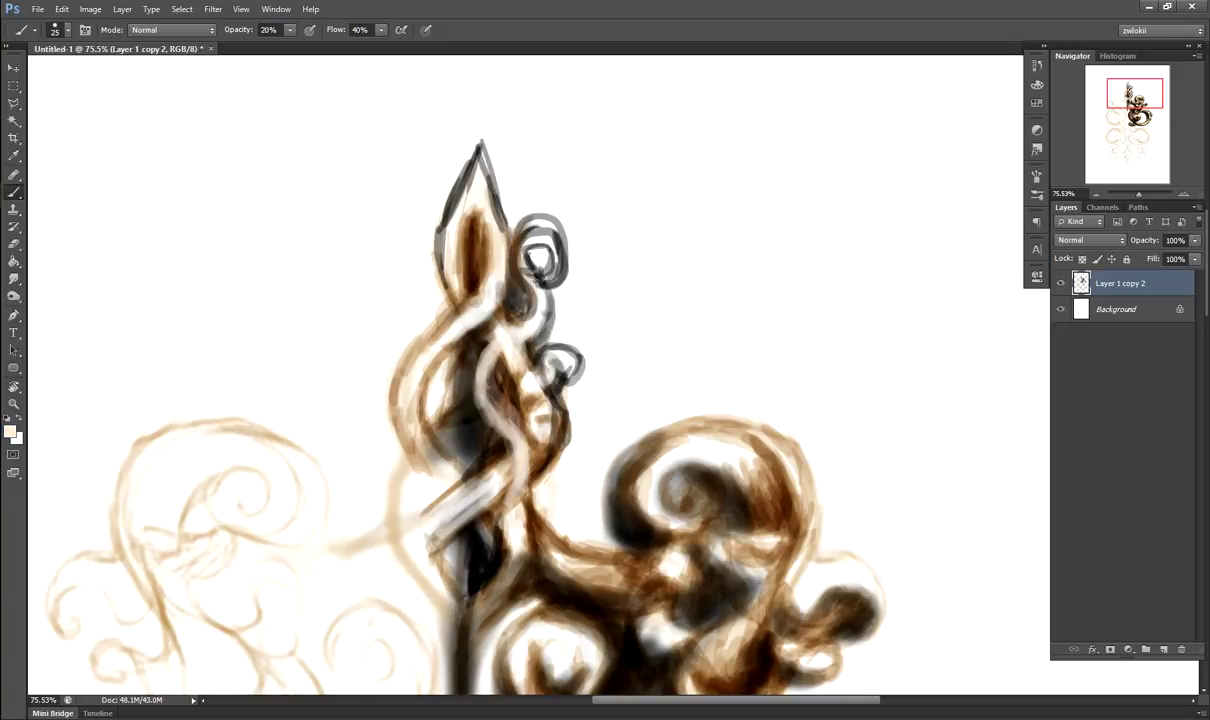
key("x")
left_click_drag(470, 325, 500, 300)
key("x")
left_click_drag(515, 415, 478, 455)
key("x")
mouse_move(495, 380)
left_mouse_down()
mouse_move(455, 420)
mouse_move(470, 565)
left_mouse_up()
- Darken the spire's central stem and pointed tip, sampling a dark brown from the upper loop
left_click_drag(430, 405, 440, 470)
mouse_move(478, 135)
left_mouse_down()
mouse_move(440, 215)
mouse_move(442, 295)
left_mouse_up()
left_click(531, 247, "alt")
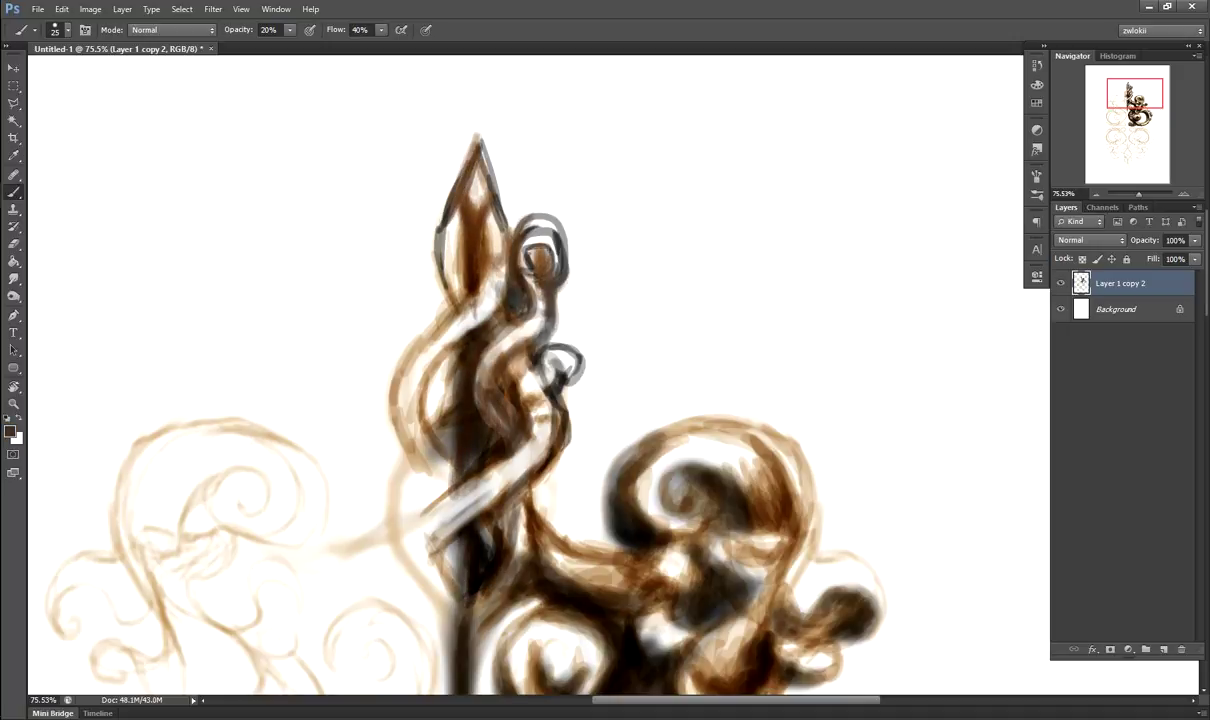
key("ctrl+minus")
key("ctrl+minus")
key("ctrl+minus")
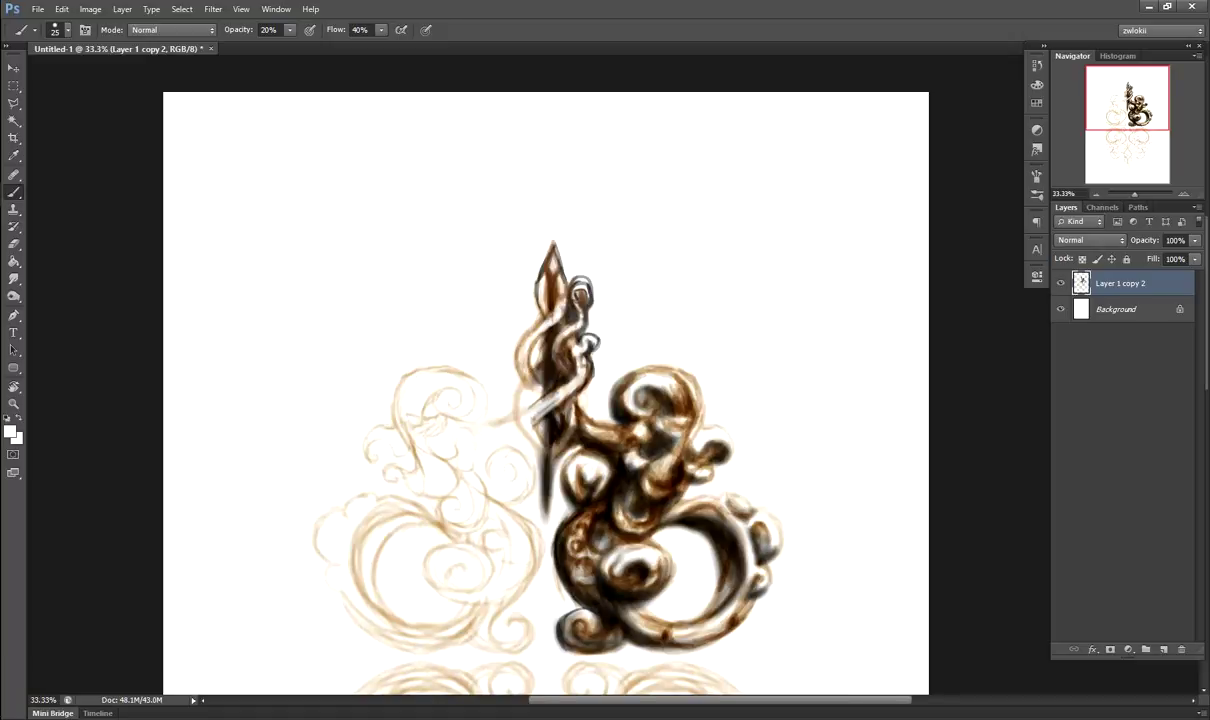
- Copy the painted right half of the ornament onto its own layer and hide the original sketch
key("ctrl+minus")
key("m")
left_click_drag(540, 224, 743, 548)
key("ctrl+j")
left_click(1061, 309)
mouse_move(1108, 283)
left_mouse_down()
mouse_move(1108, 487)
mouse_move(1163, 649)
left_mouse_up()
- Duplicate the ornament half, flip it horizontally and move it left into a mirrored pair
left_click(61, 9)
left_click(320, 570)
key("v")
left_click_drag(633, 392, 452, 392)
double_click(1118, 283)
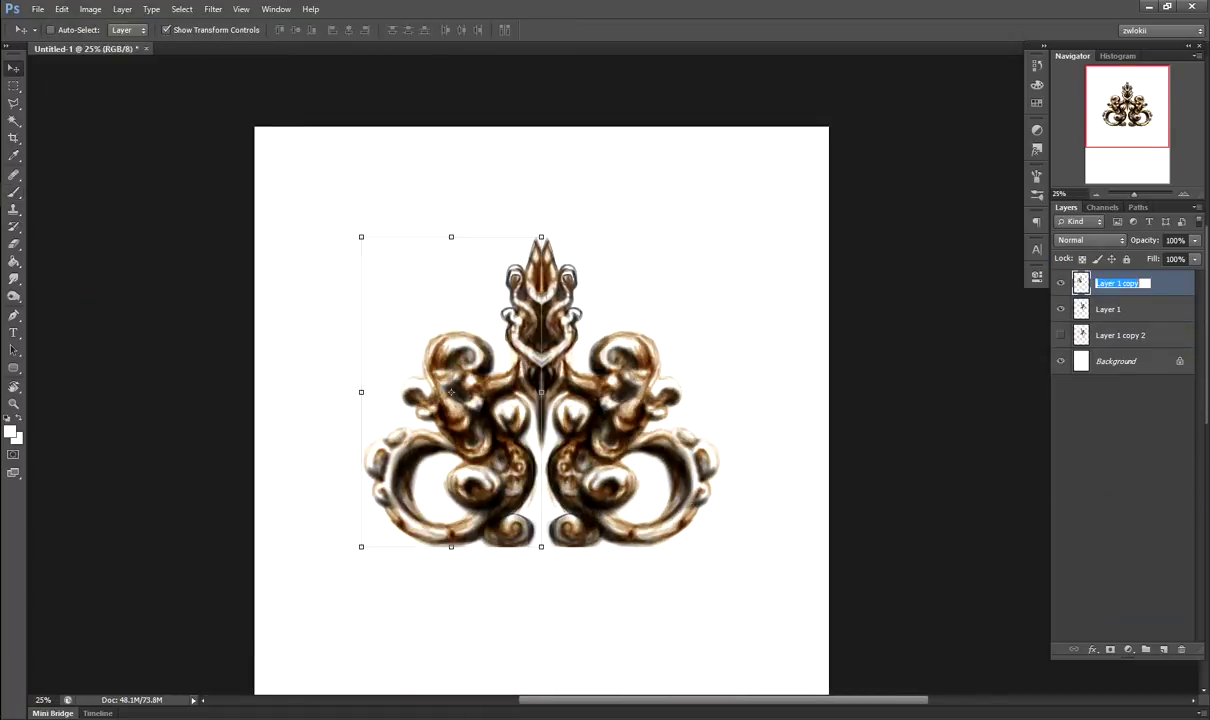
- Flip the copy vertically and merge the visible ornament layers into one
left_click(61, 9)
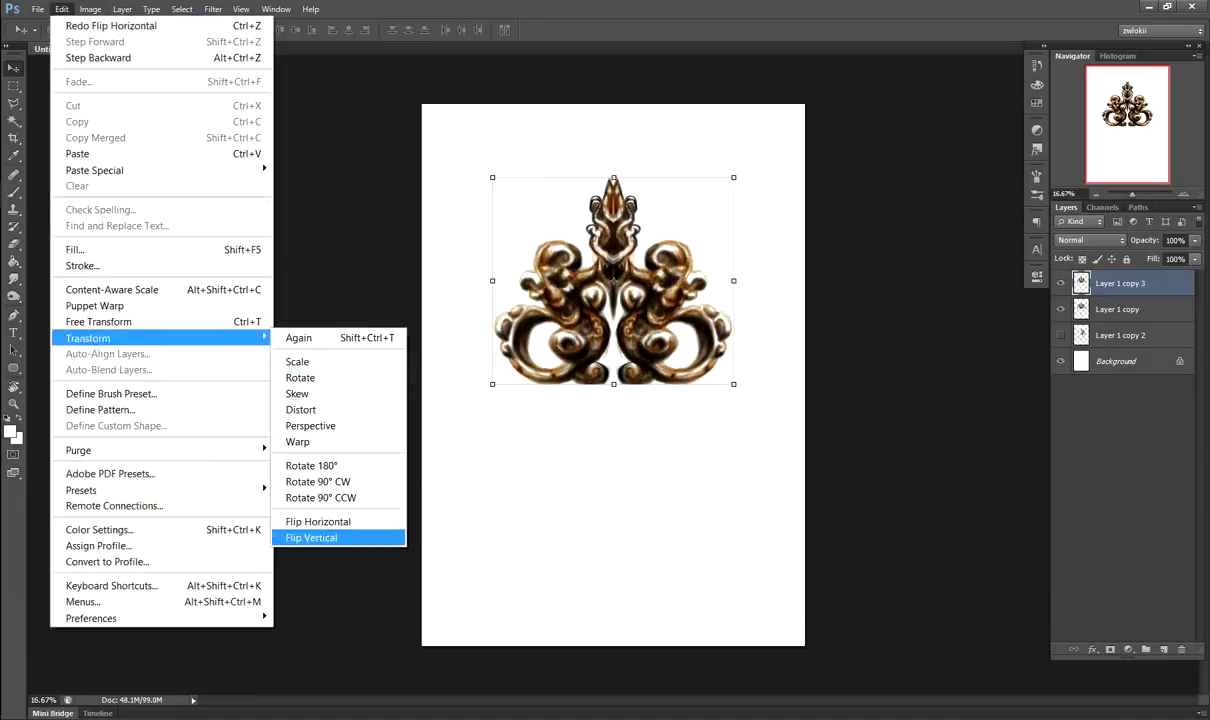
left_click(311, 537)
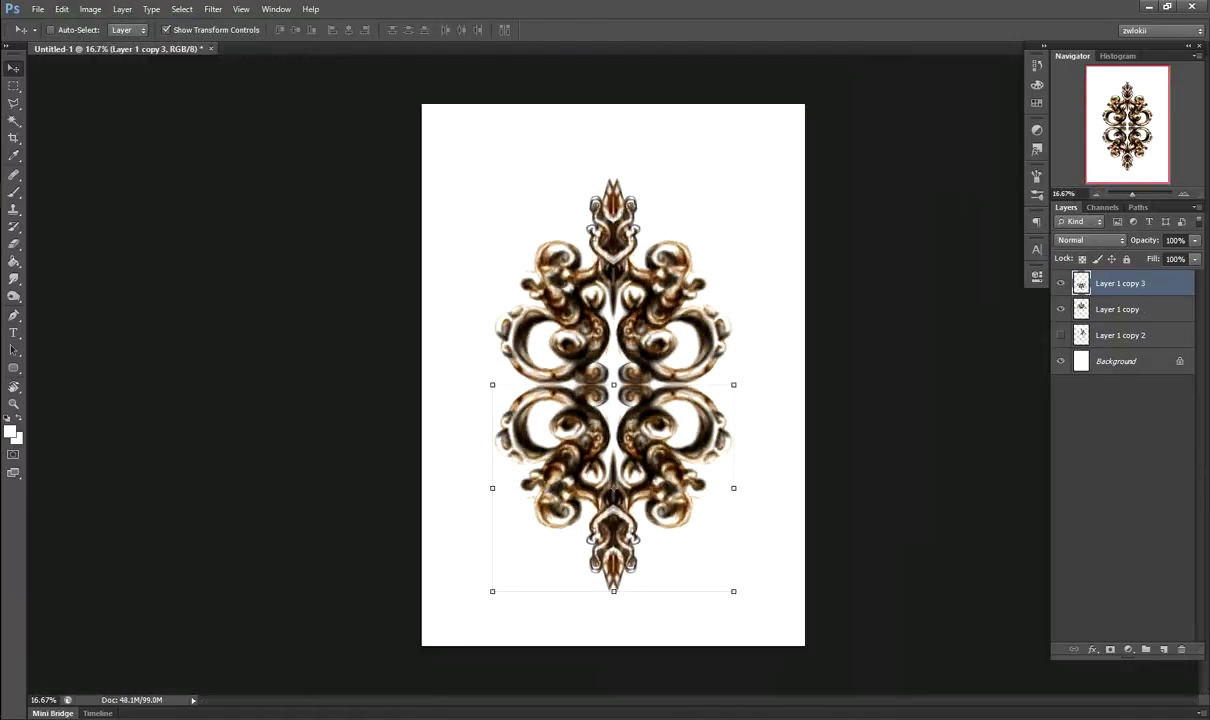
key("ctrl+plus")
key("ctrl+e")
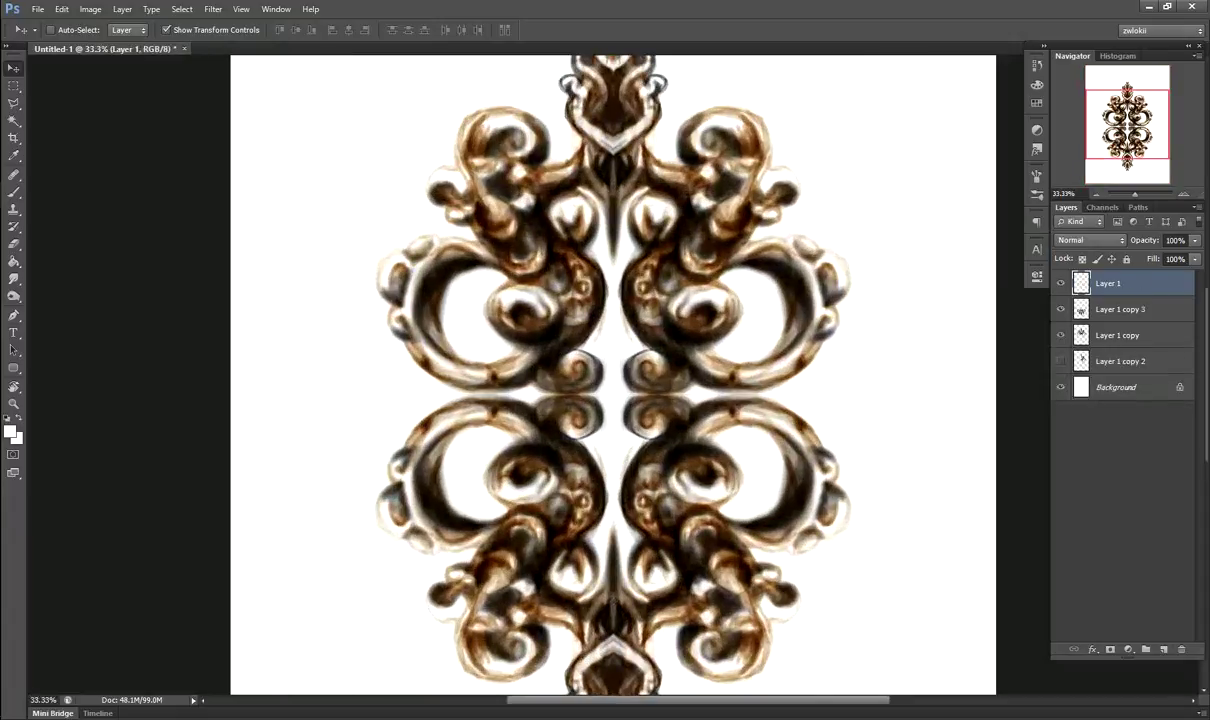
key("ctrl+minus")
- Draw a black-filled circle over the ornament's centre with the Ellipse Tool
key("ctrl+plus")
key("ctrl+shift+alt+n")
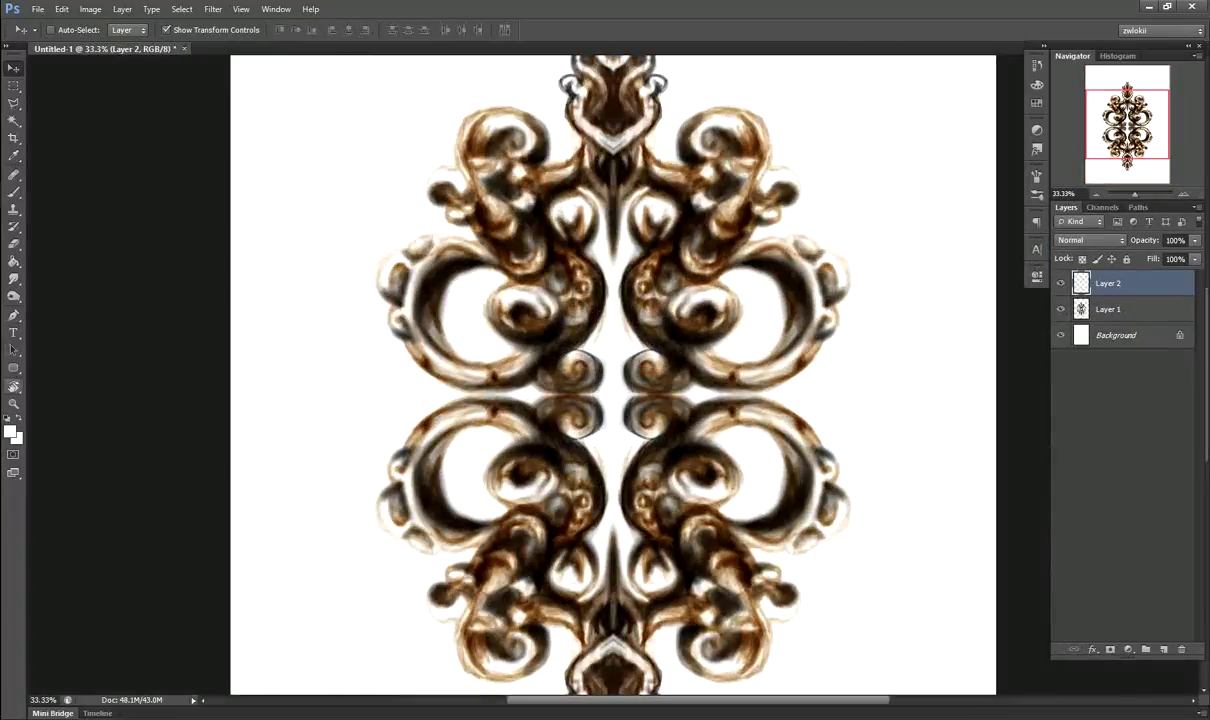
right_click(14, 367)
left_click(60, 371)
left_click_drag(612, 395, 718, 290)
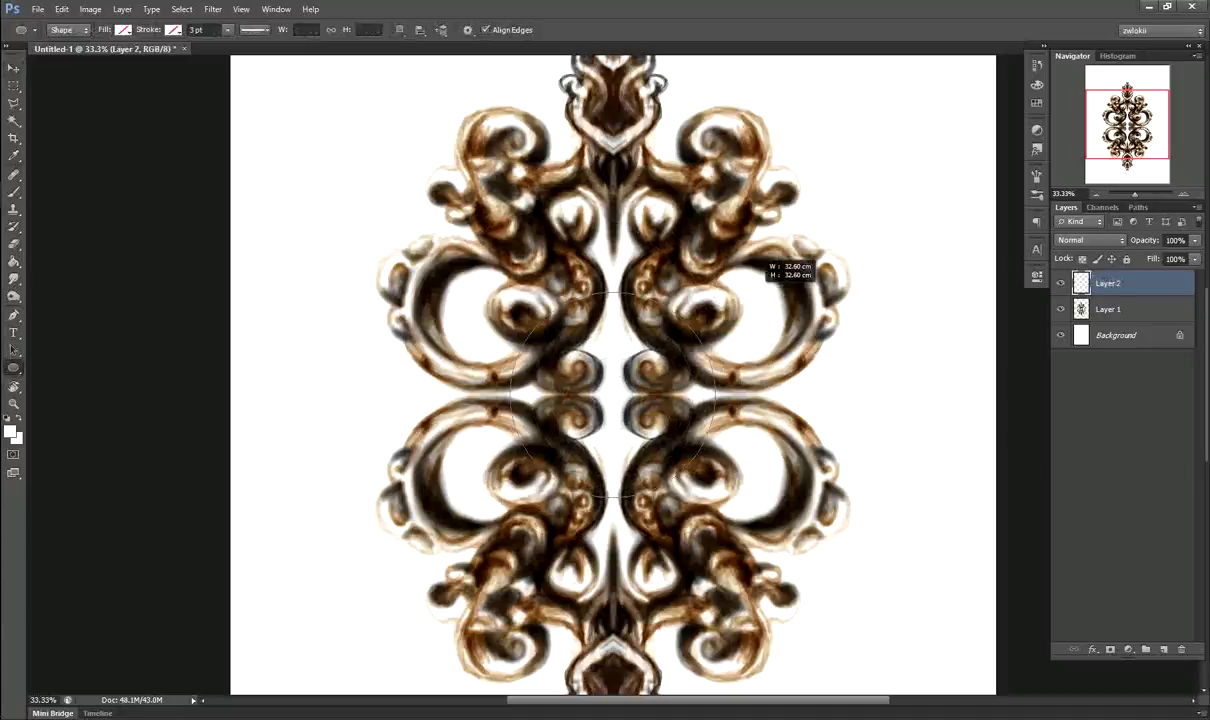
left_click(123, 29)
left_click(170, 110)
- Add a masked layer above the ornament, then delete it as unneeded
left_click(1108, 309)
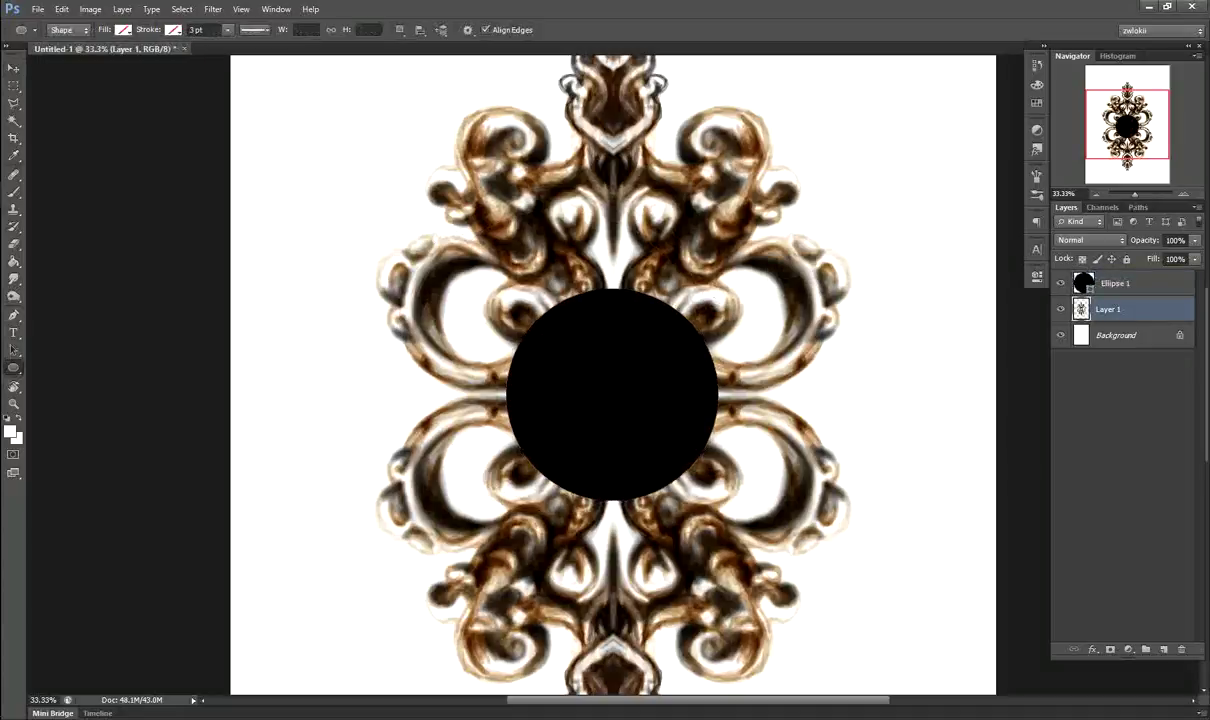
key("ctrl+shift+alt+n")
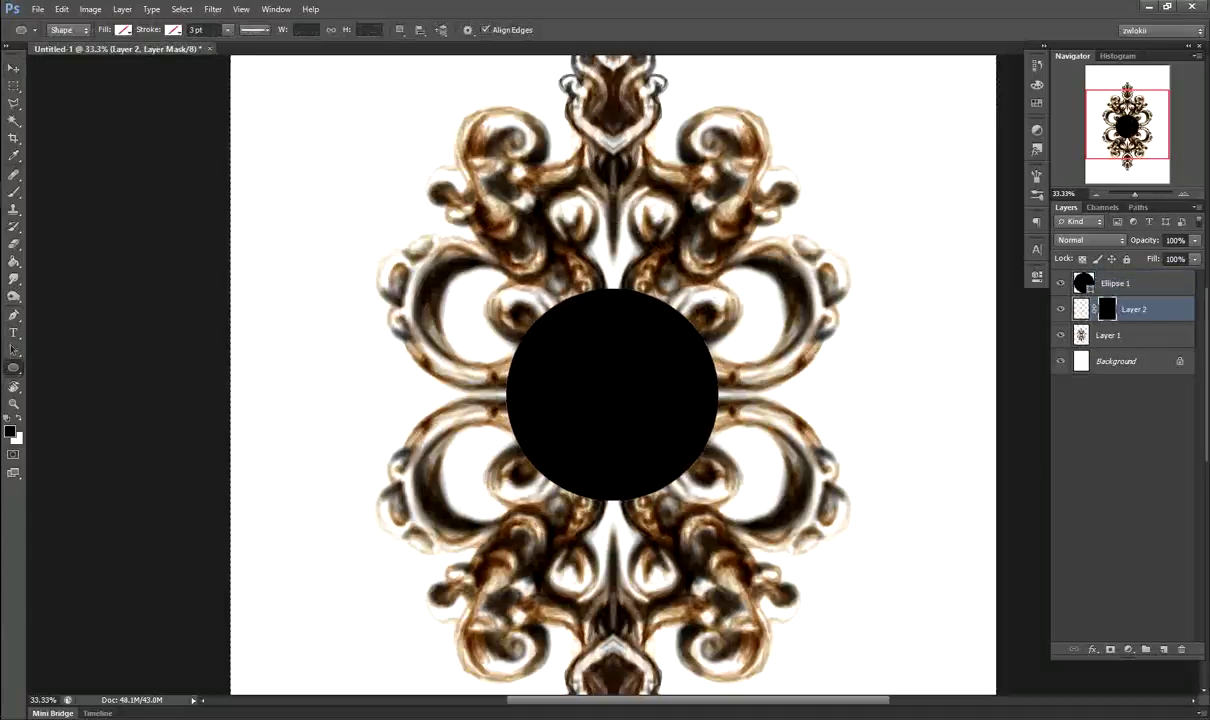
left_click(1107, 309, "alt")
left_click(1115, 283)
left_click(1107, 309, "alt")
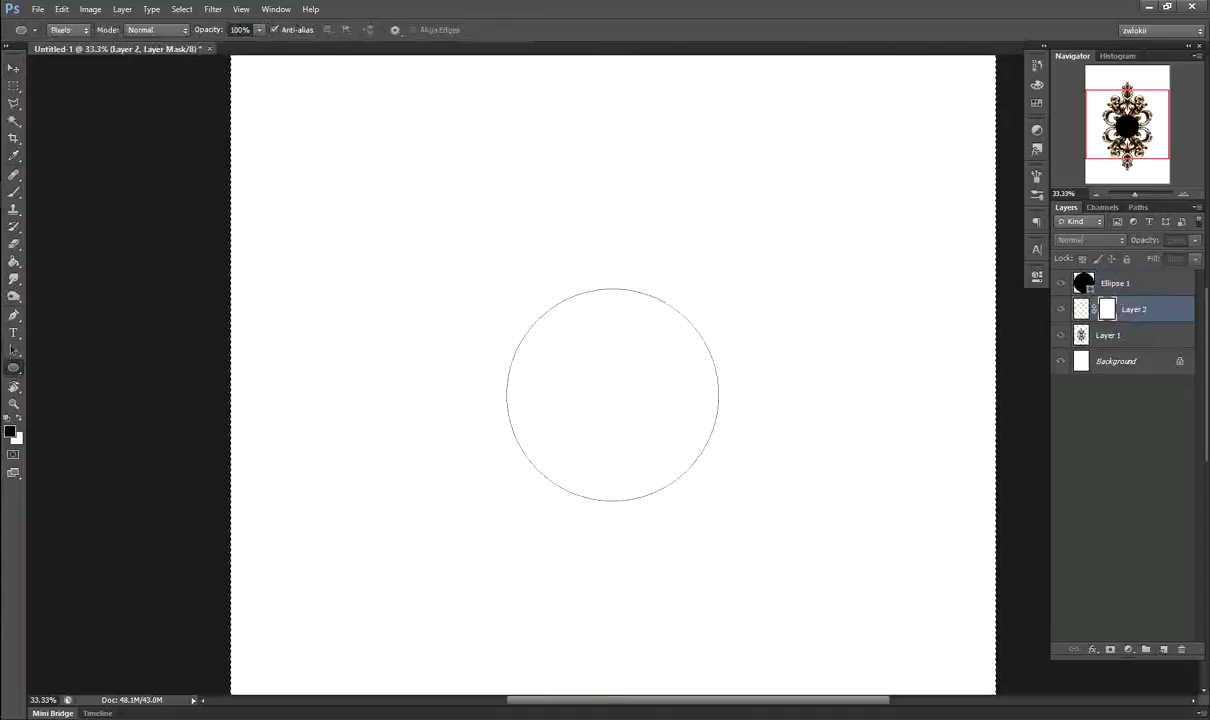
key("v")
key("g")
key("ctrl+2")
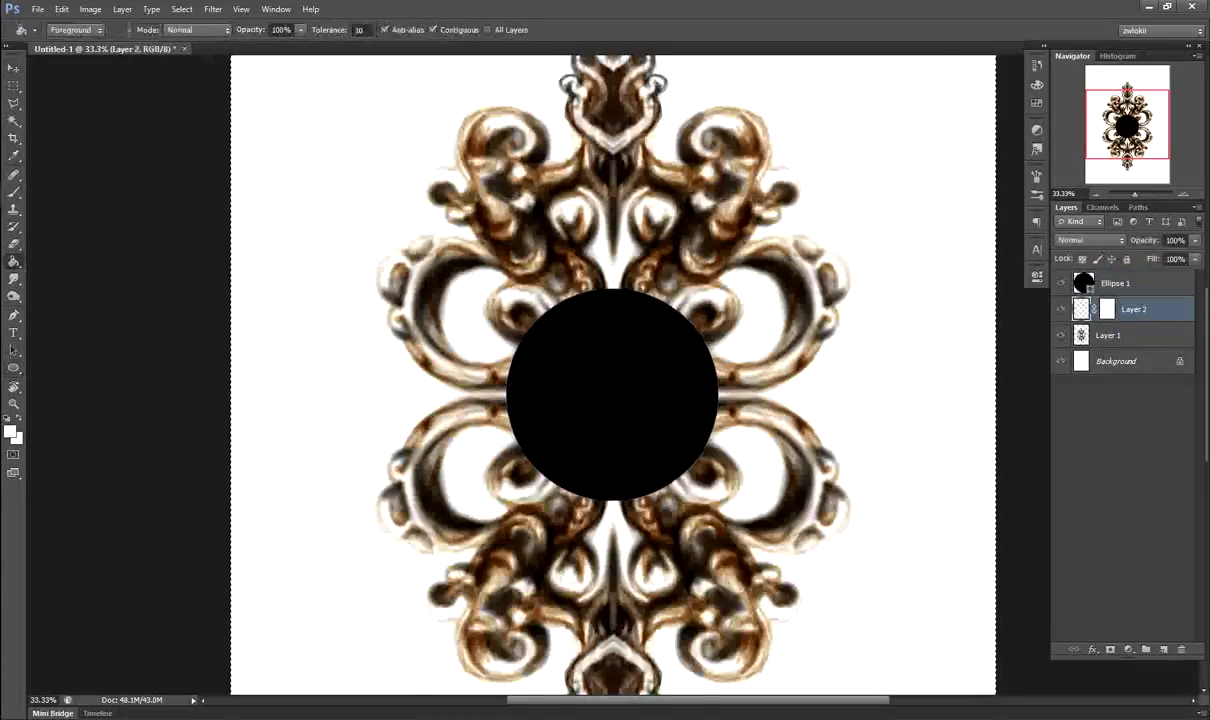
key("Delete")
- Clip a new layer to the circle and paint it solid green at 100% opacity
key("ctrl+shift+alt+n")
key("ctrl+alt+g")
key("b")
left_click_drag(530, 460, 655, 312)
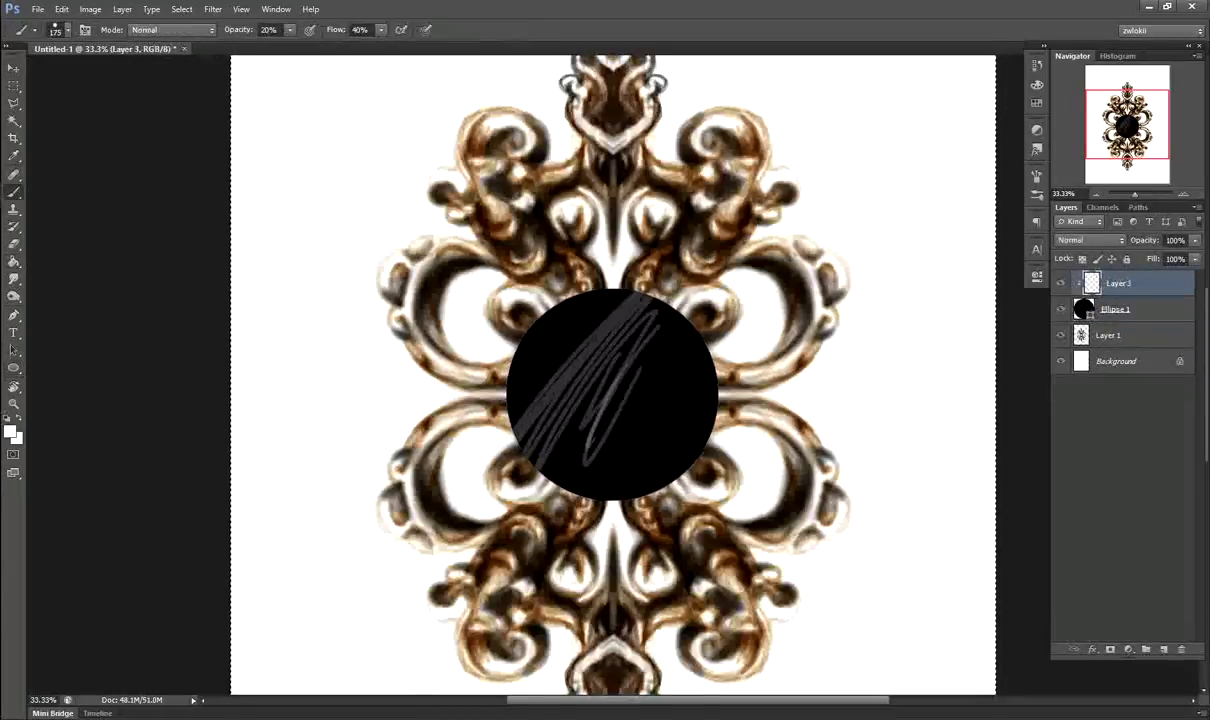
left_click(10, 432)
left_click(875, 259)
left_click(1042, 148)
key("0")
left_click_drag(560, 440, 660, 330)
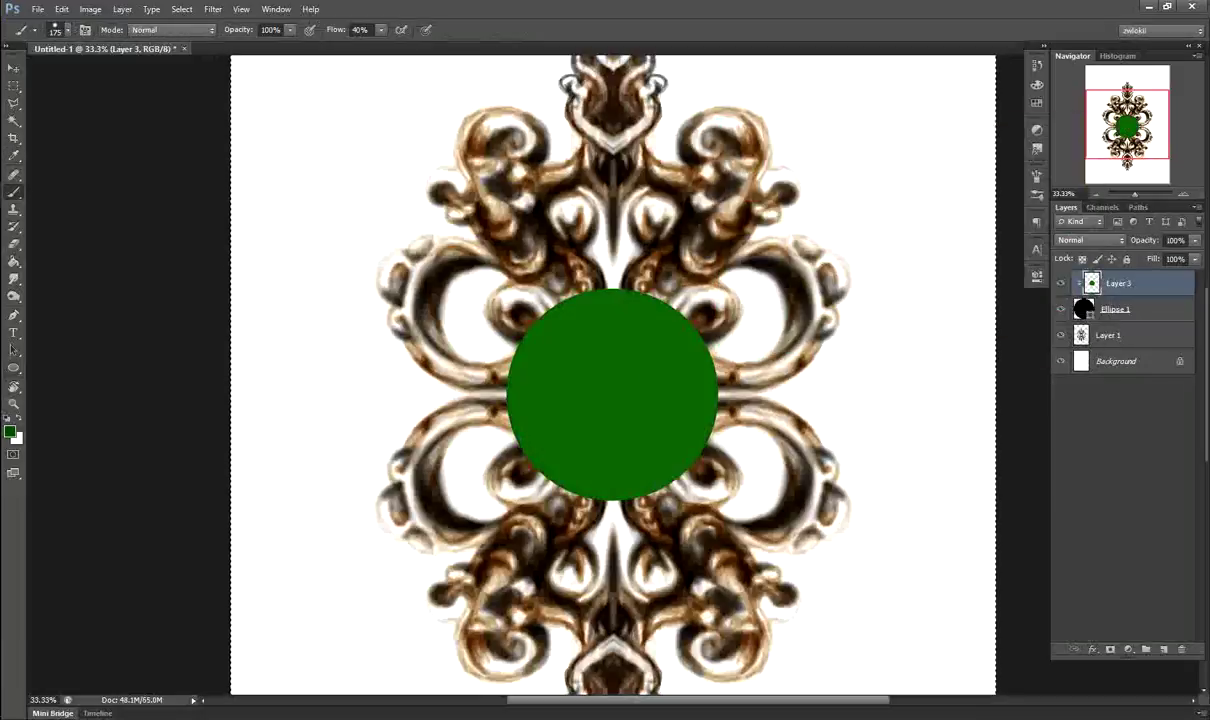
- Shade the green circle dark and paint fine black veins with a Multiply brush
left_click_drag(490, 460, 670, 365)
mouse_move(500, 330)
left_mouse_down()
mouse_move(650, 400)
mouse_move(585, 380)
mouse_move(610, 395)
left_mouse_up()
left_click(170, 29)
left_click(160, 118)
key("1")
key("d")
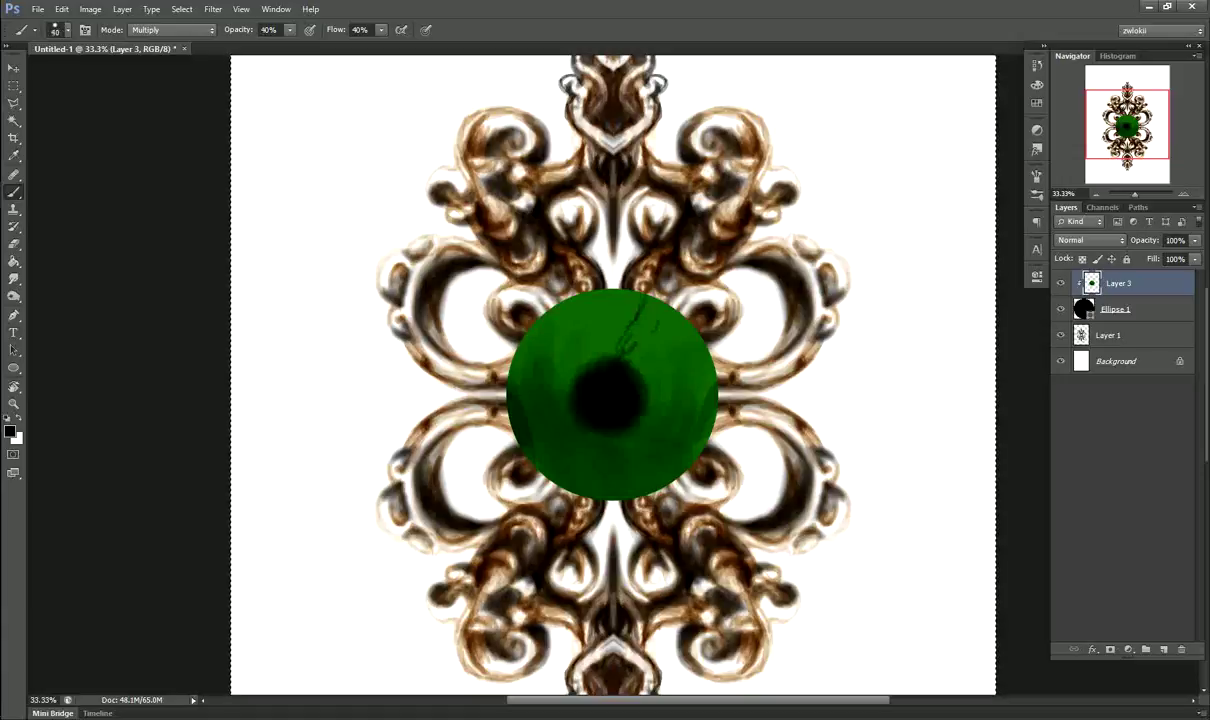
left_click_drag(600, 345, 660, 335)
left_click(66, 29)
left_click_drag(60, 70, 20, 70)
key("Return")
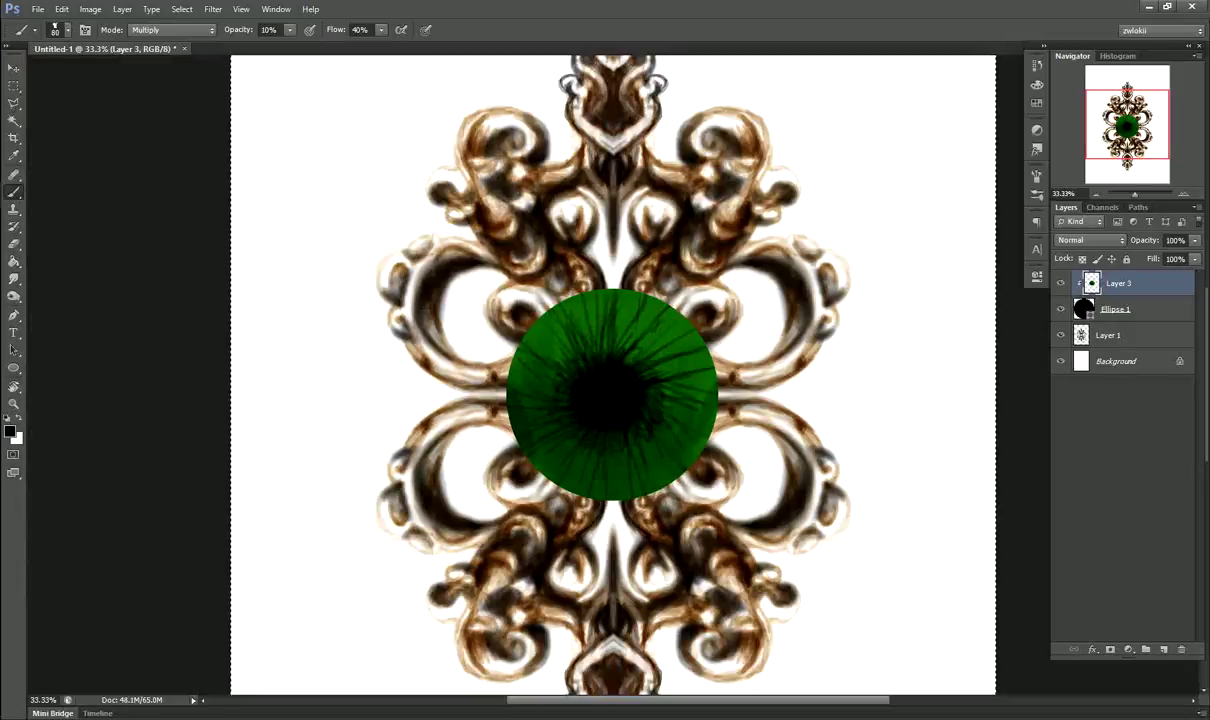
- Darken the iris top and add a yellow-green glow to its centre in Normal mode
mouse_move(510, 300)
left_mouse_down()
mouse_move(640, 285)
mouse_move(660, 300)
mouse_move(645, 290)
left_mouse_up()
key("i")
left_click(10, 431)
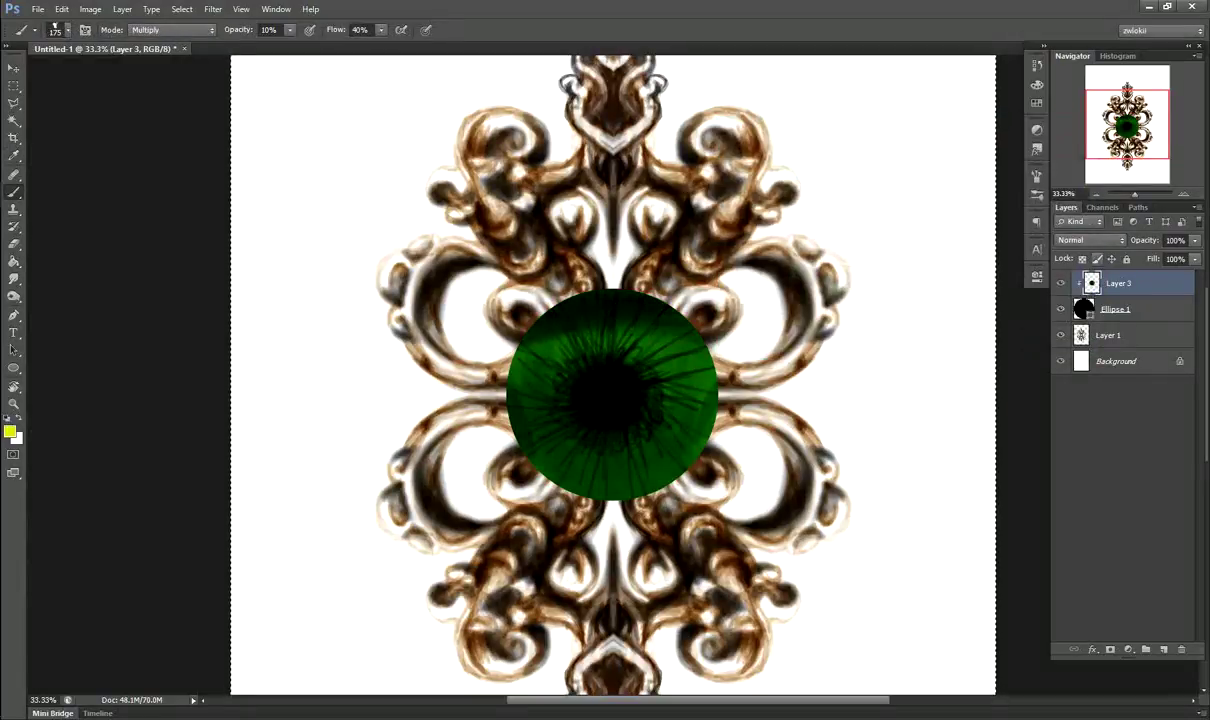
key("shift+alt+n")
mouse_move(500, 320)
left_mouse_down()
mouse_move(660, 390)
mouse_move(665, 425)
mouse_move(635, 420)
left_mouse_up()
left_click_drag(535, 370, 655, 420)
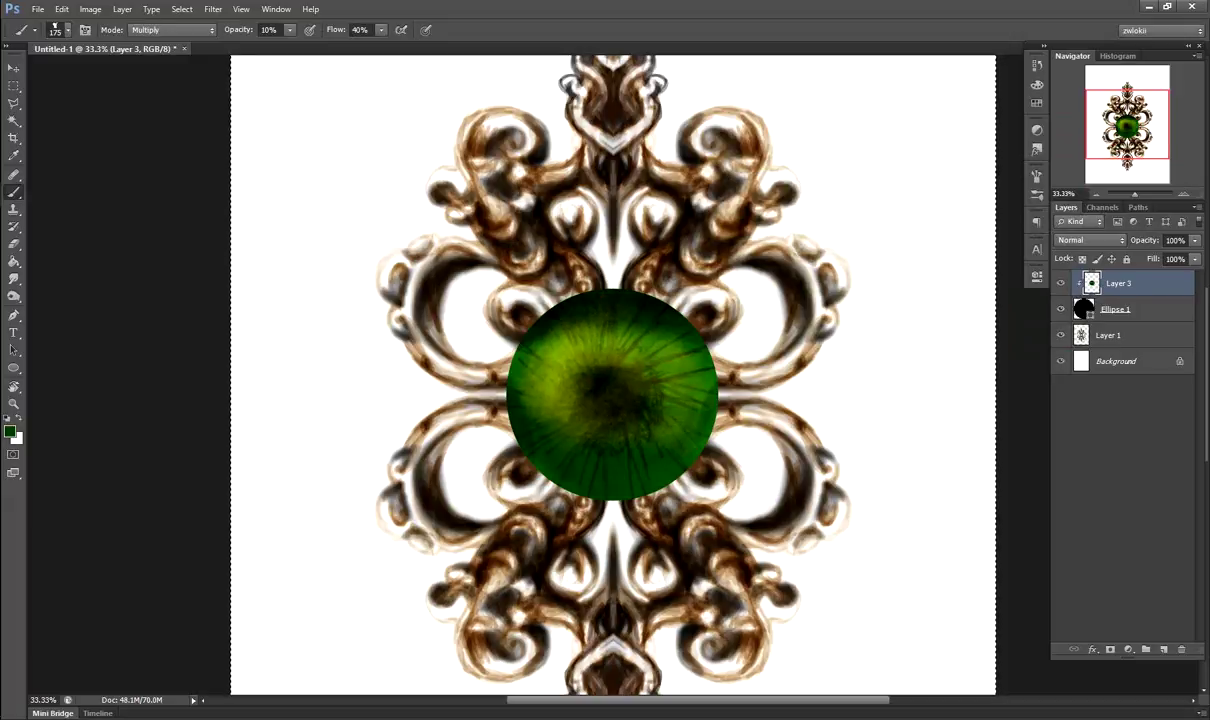
mouse_move(505, 380)
left_mouse_down()
mouse_move(660, 430)
mouse_move(640, 400)
left_mouse_up()
key("x")
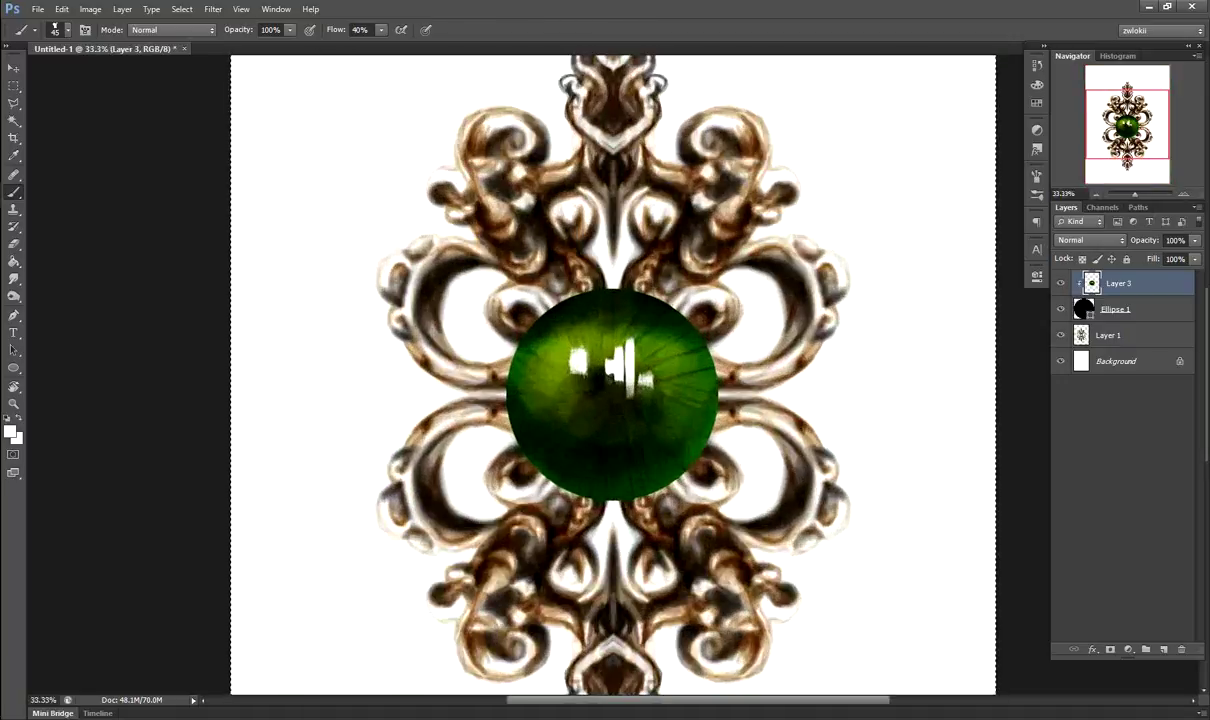
- Paint soft grey shadow along the eye's left and right edges
left_click_drag(690, 320, 700, 410)
mouse_move(470, 320)
left_mouse_down()
mouse_move(470, 445)
mouse_move(495, 465)
left_mouse_up()
left_click_drag(690, 295, 700, 435)
left_click_drag(460, 300, 470, 430)
left_click_drag(440, 320, 460, 440)
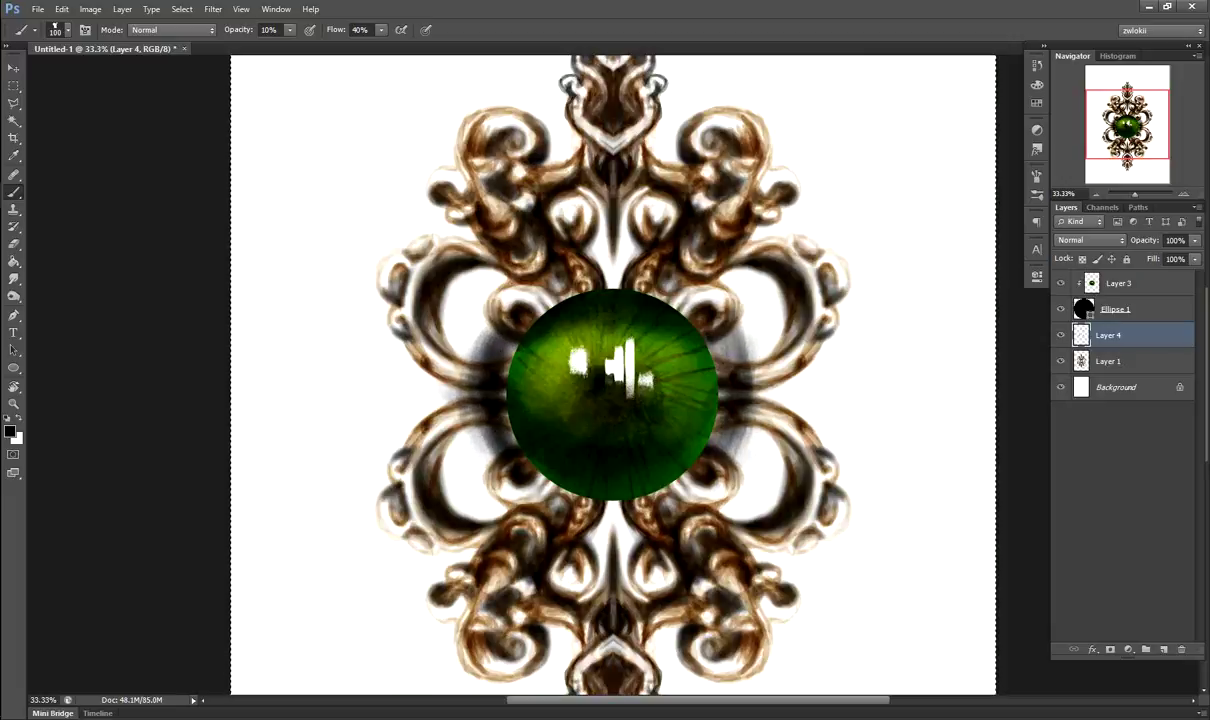
left_click_drag(700, 290, 705, 420)
left_click_drag(695, 315, 690, 435)
- On the iris layer, brighten the iris's left side with the Dodge tool
left_click(1118, 283)
left_click(895, 162)
left_click(1043, 152)
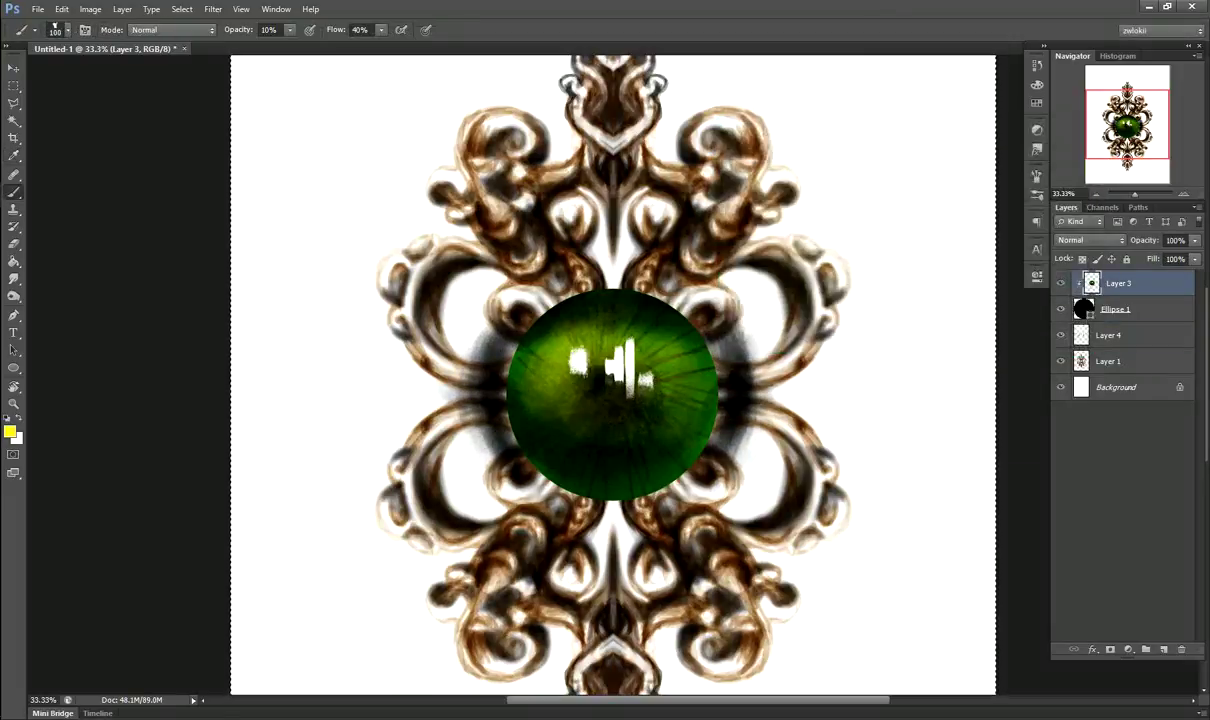
right_click(14, 296)
left_click(60, 285)
left_click_drag(520, 330, 650, 370)
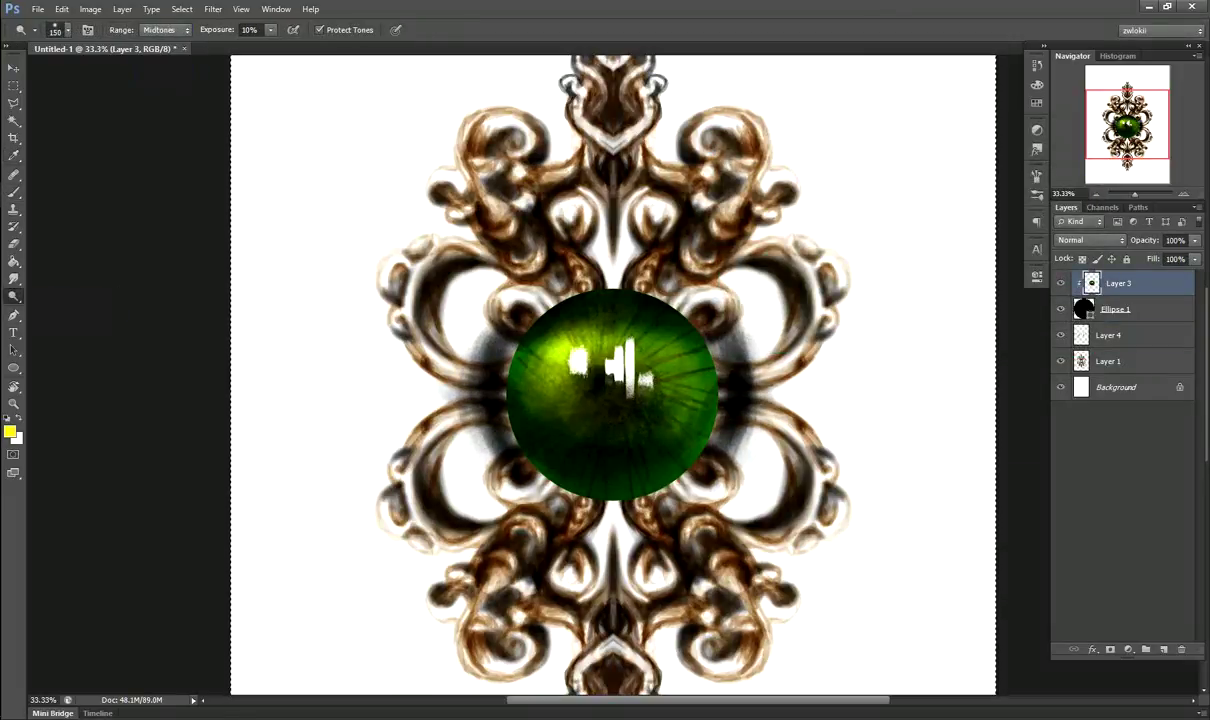
left_click_drag(560, 315, 520, 400)
- Darken the centre of the eye with the Burn tool
right_click(14, 296)
left_click(60, 298)
left_click_drag(580, 320, 570, 370)
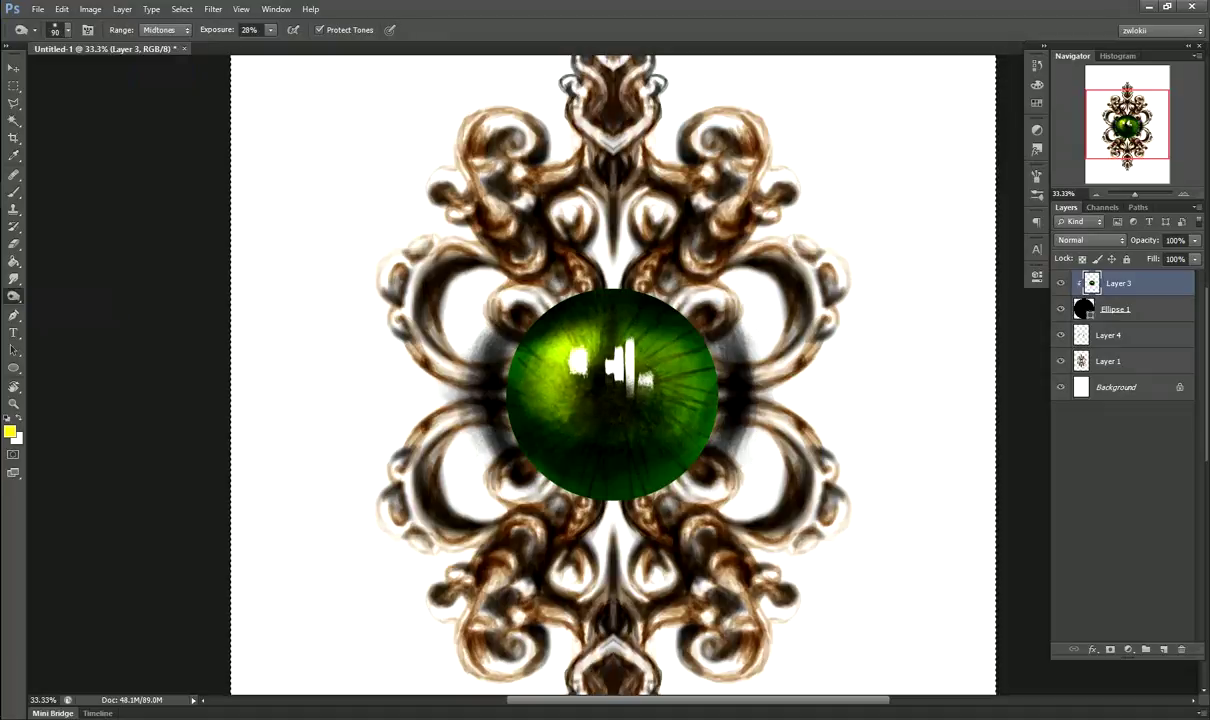
mouse_move(590, 310)
left_mouse_down()
mouse_move(595, 360)
mouse_move(680, 400)
left_mouse_up()
- Zoom in and paint dark radial streaks on the iris's right side in black
key("z")
key("b")
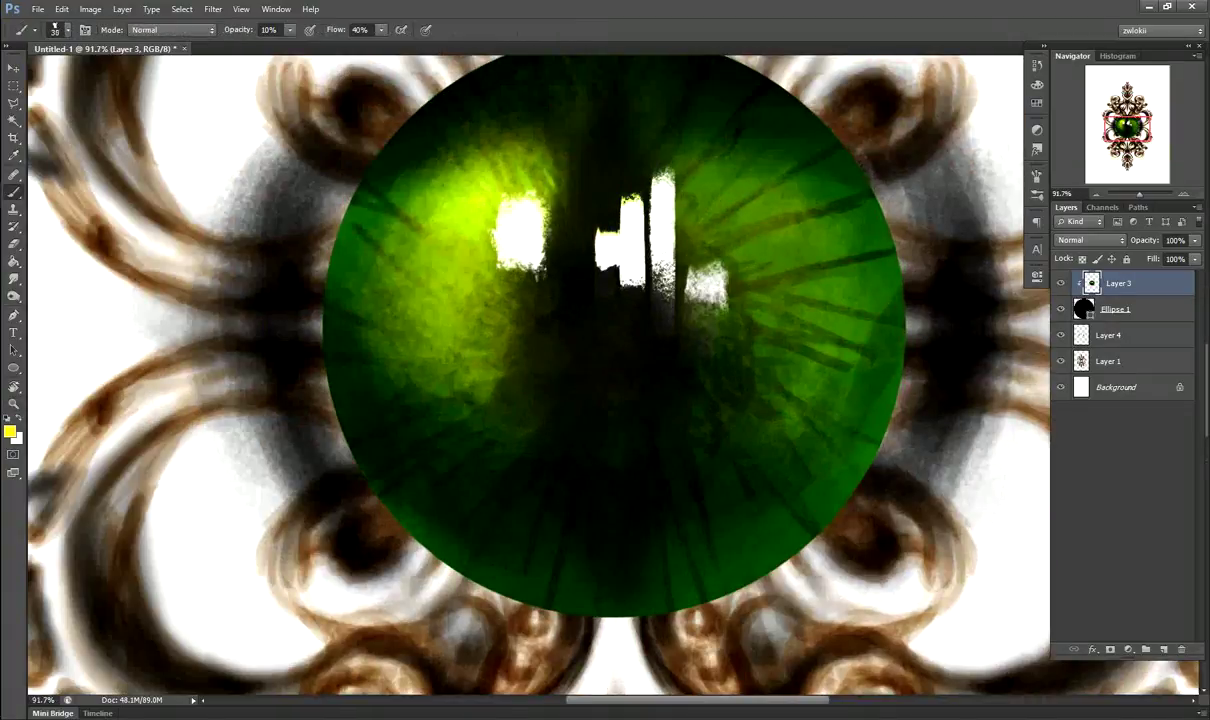
left_click_drag(665, 185, 520, 285)
key("d")
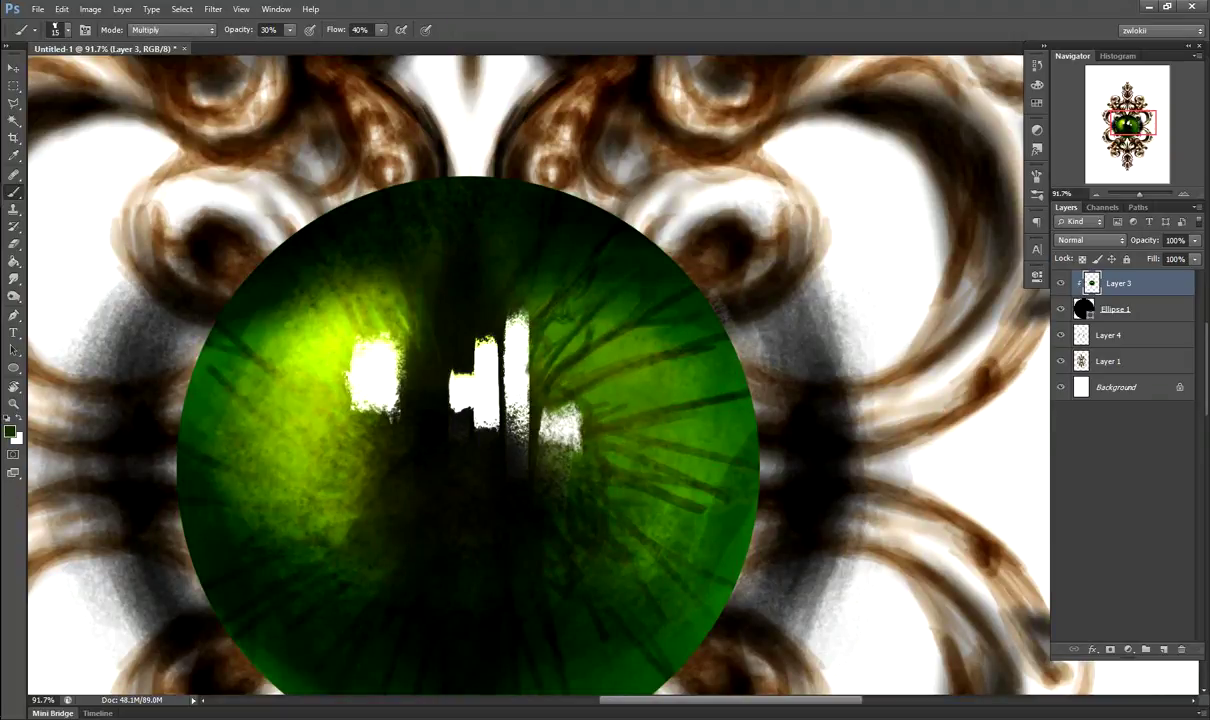
left_click_drag(620, 322, 562, 410)
left_click_drag(706, 450, 566, 412)
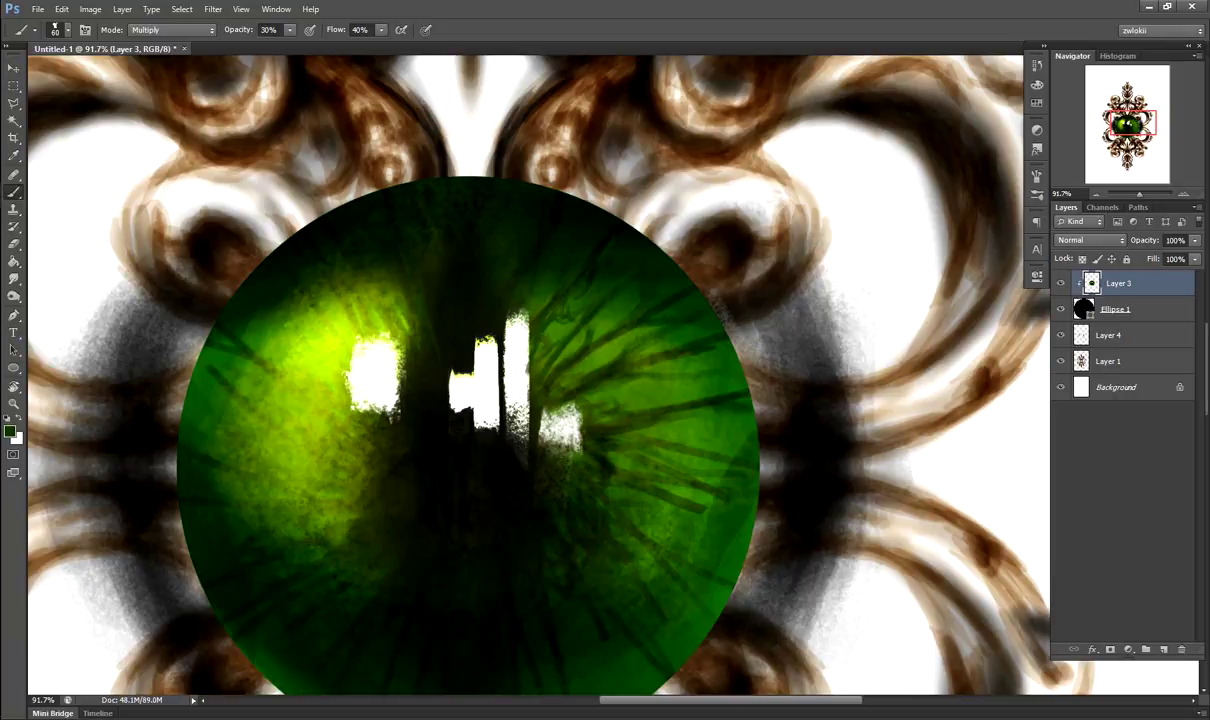
- Paint dark radial streaks across the upper-right and upper-left iris
left_click_drag(500, 450, 508, 347)
left_click(300, 270, "alt")
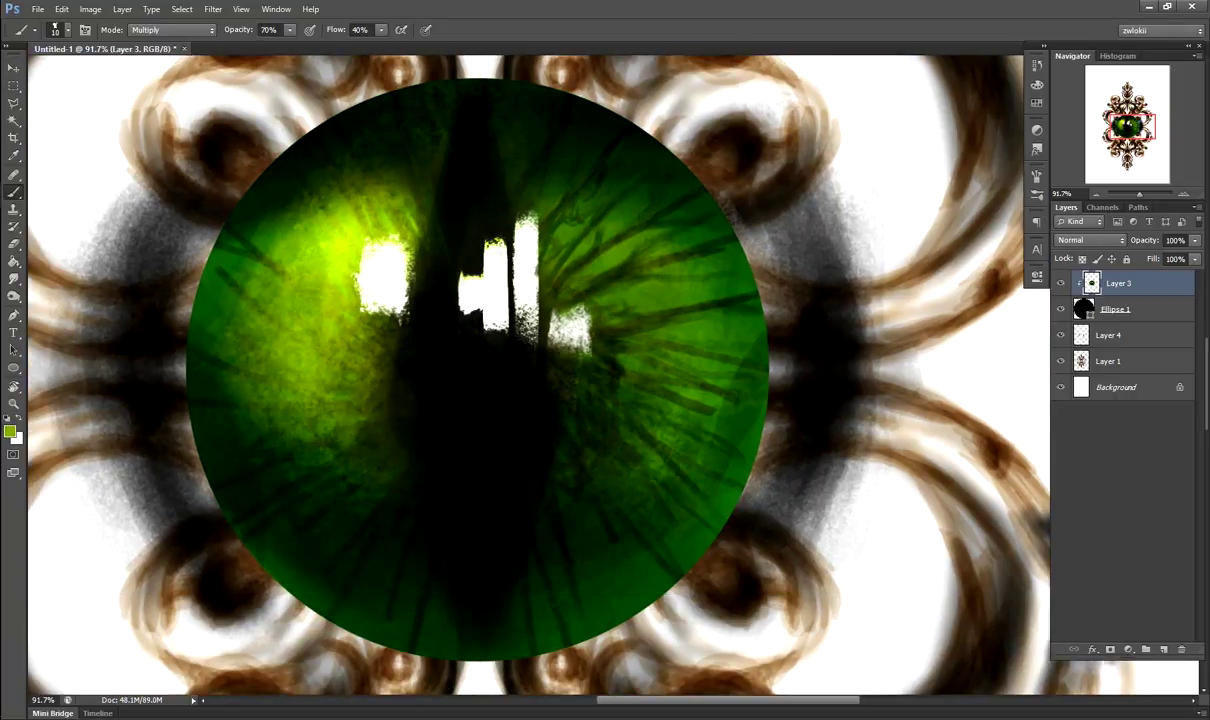
left_click_drag(640, 205, 545, 295)
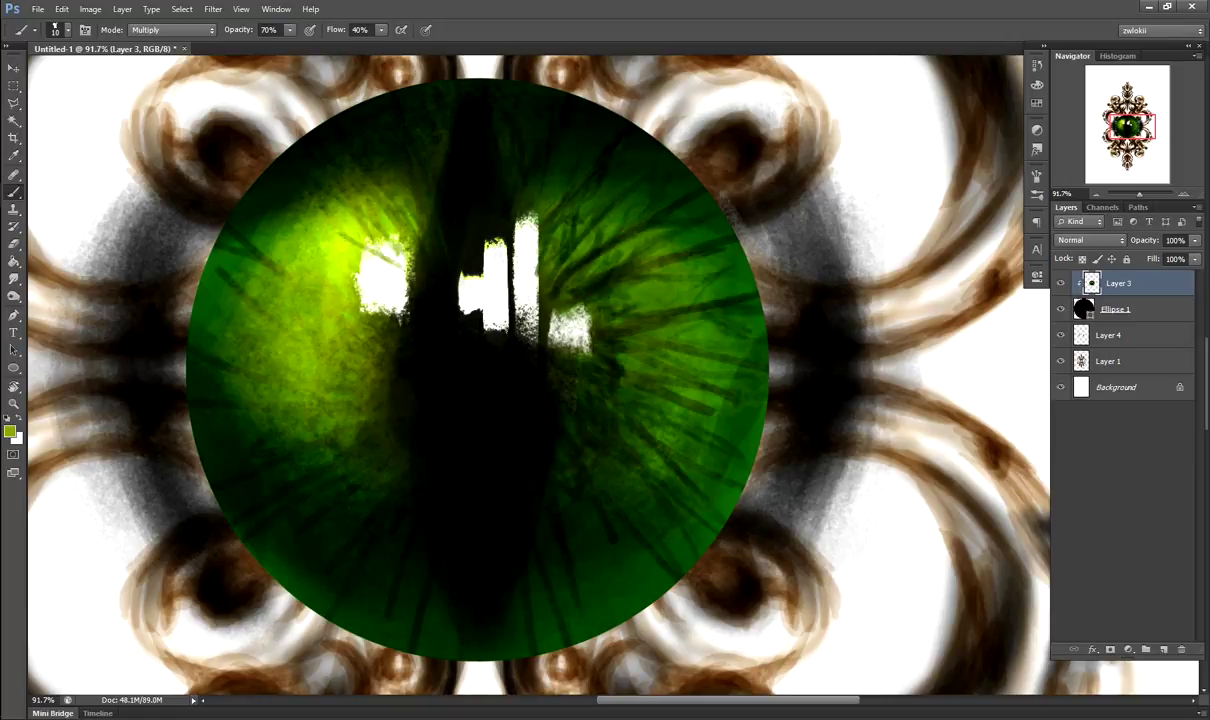
left_click_drag(235, 192, 366, 248)
left_click_drag(208, 245, 398, 266)
left_click_drag(201, 288, 385, 315)
left_click_drag(215, 255, 373, 345)
left_click_drag(230, 305, 372, 386)
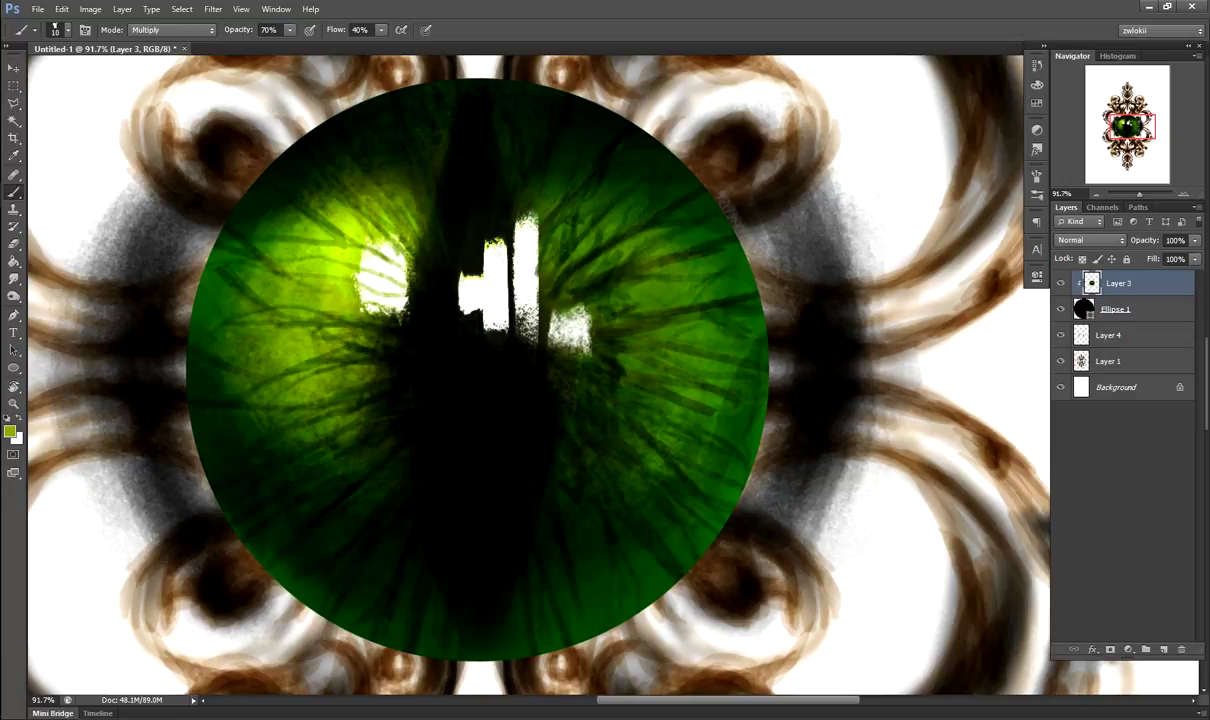
left_click_drag(261, 325, 335, 335)
left_click_drag(309, 300, 390, 235)
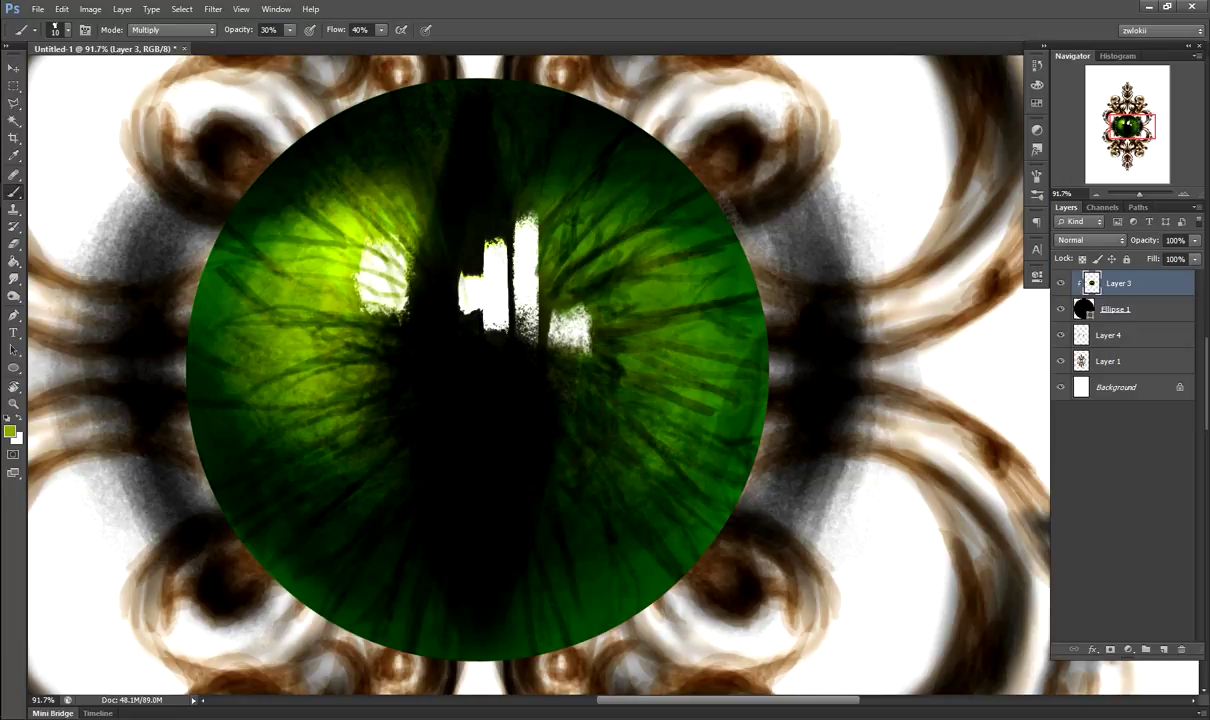
- Dodge the upper-left and upper-right iris streaks to brighten them
key("o")
left_click_drag(260, 190, 375, 295)
left_click_drag(670, 225, 590, 370)
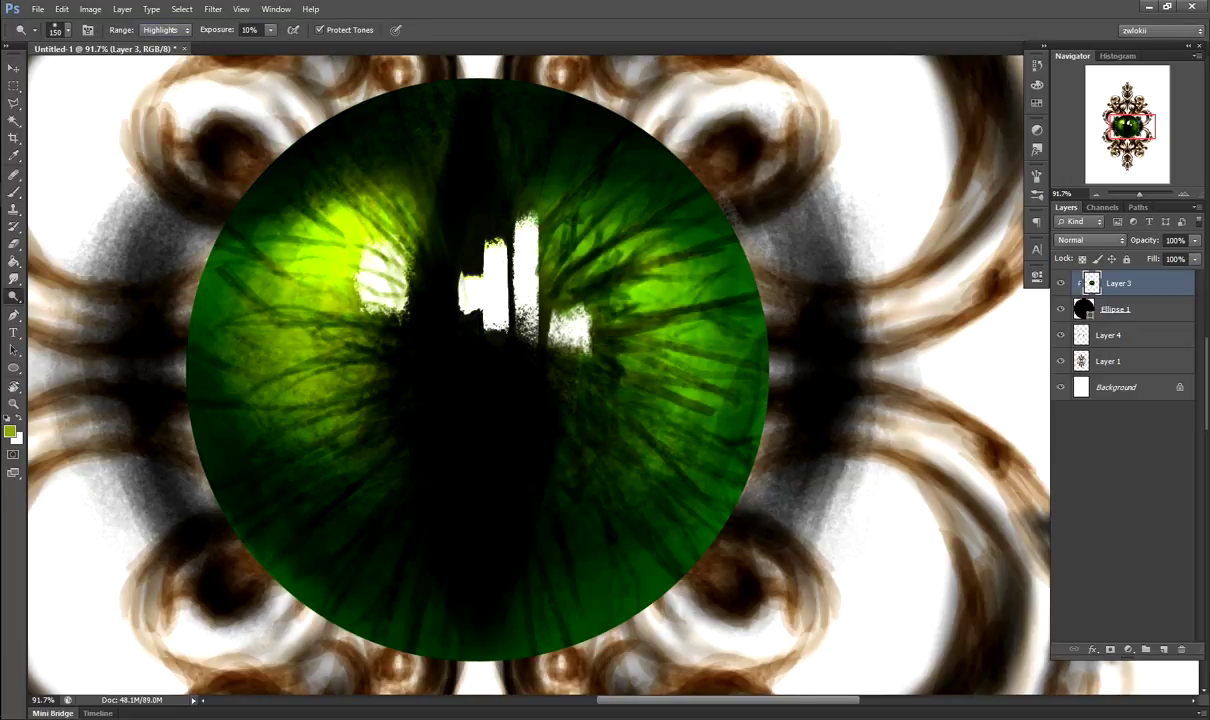
left_click_drag(255, 175, 385, 265)
- On Layer 4, deepen the grey shadow around the iris with a soft 10% black brush
key("z")
mouse_move(497, 423)
left_mouse_down()
mouse_move(420, 423)
mouse_move(480, 423)
left_mouse_up()
left_click(1108, 335)
key("b")
left_click(60, 29)
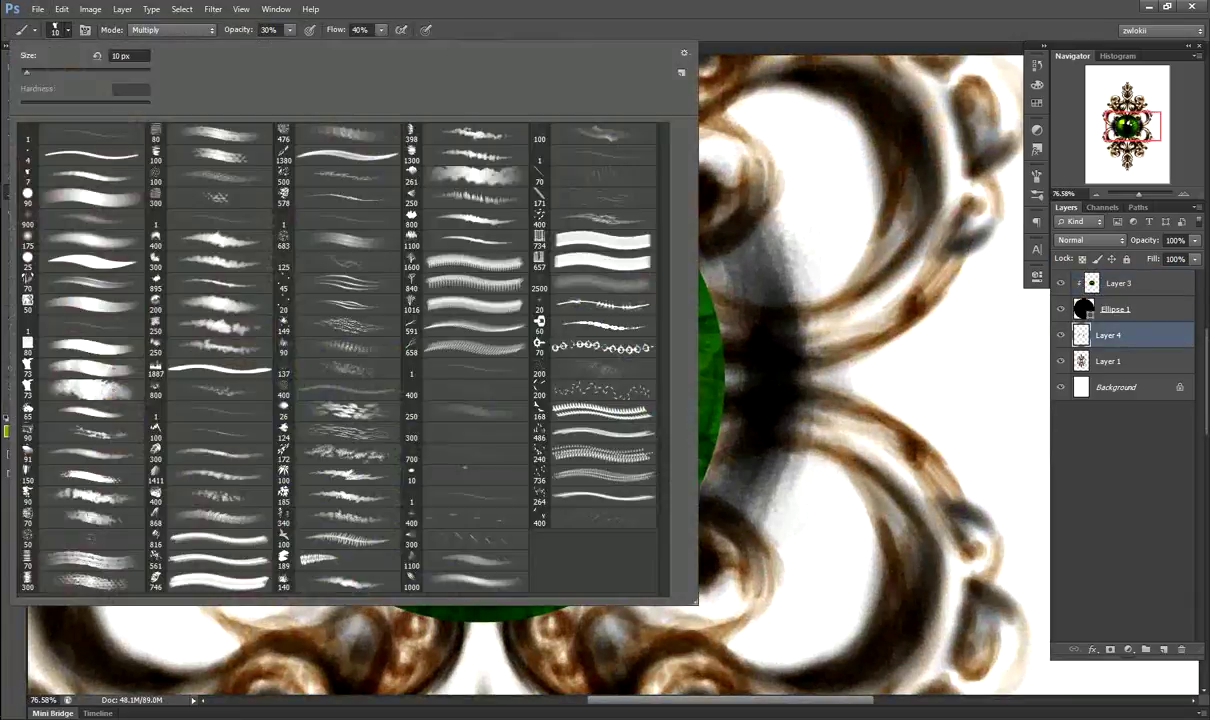
key("Escape")
key("d")
key("1")
left_click_drag(680, 470, 720, 550)
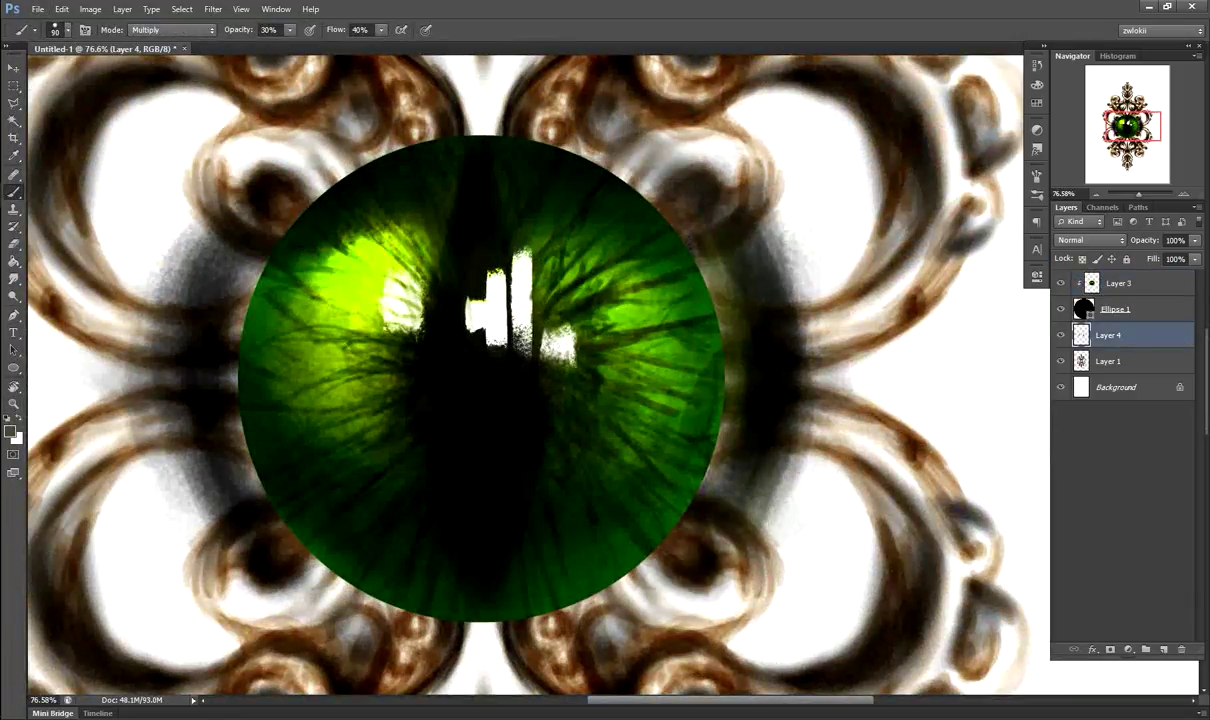
mouse_move(760, 320)
left_mouse_down()
mouse_move(850, 370)
mouse_move(860, 395)
left_mouse_up()
mouse_move(45, 330)
left_mouse_down()
mouse_move(165, 370)
mouse_move(160, 390)
left_mouse_up()
left_click_drag(215, 265, 240, 320)
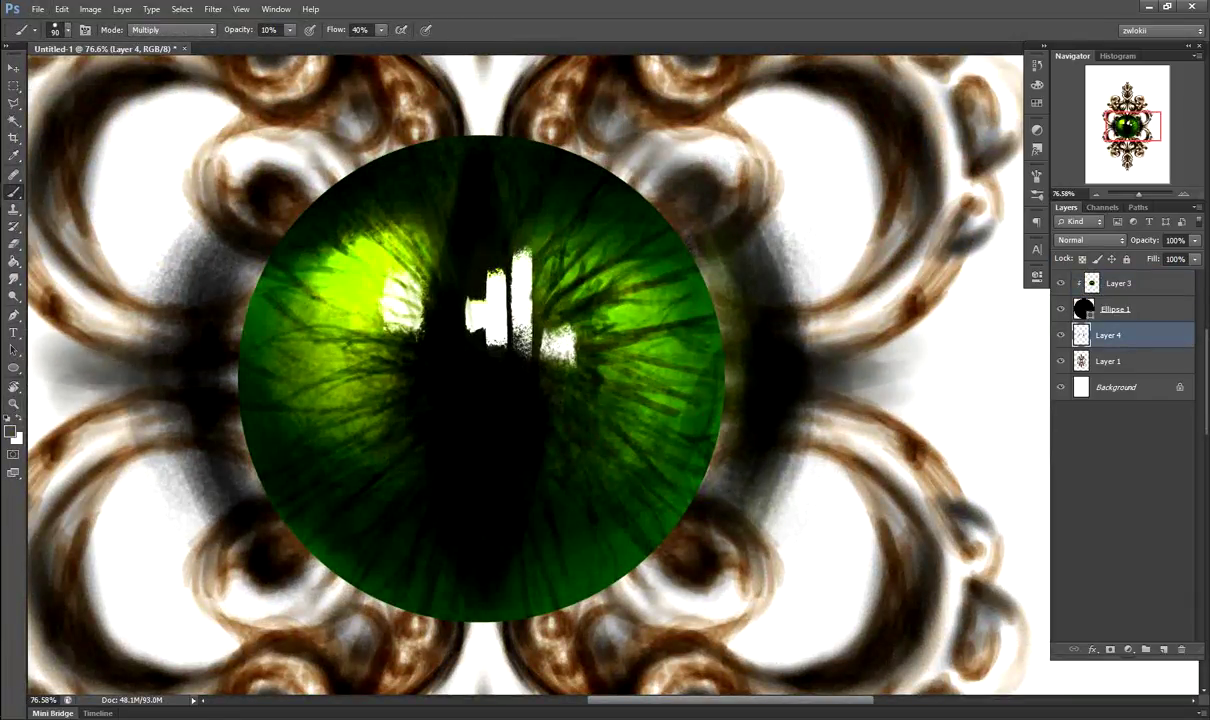
- Select Layer 3 and add a new layer clipped to the iris
key("e")
key("z")
key("ctrl+0")
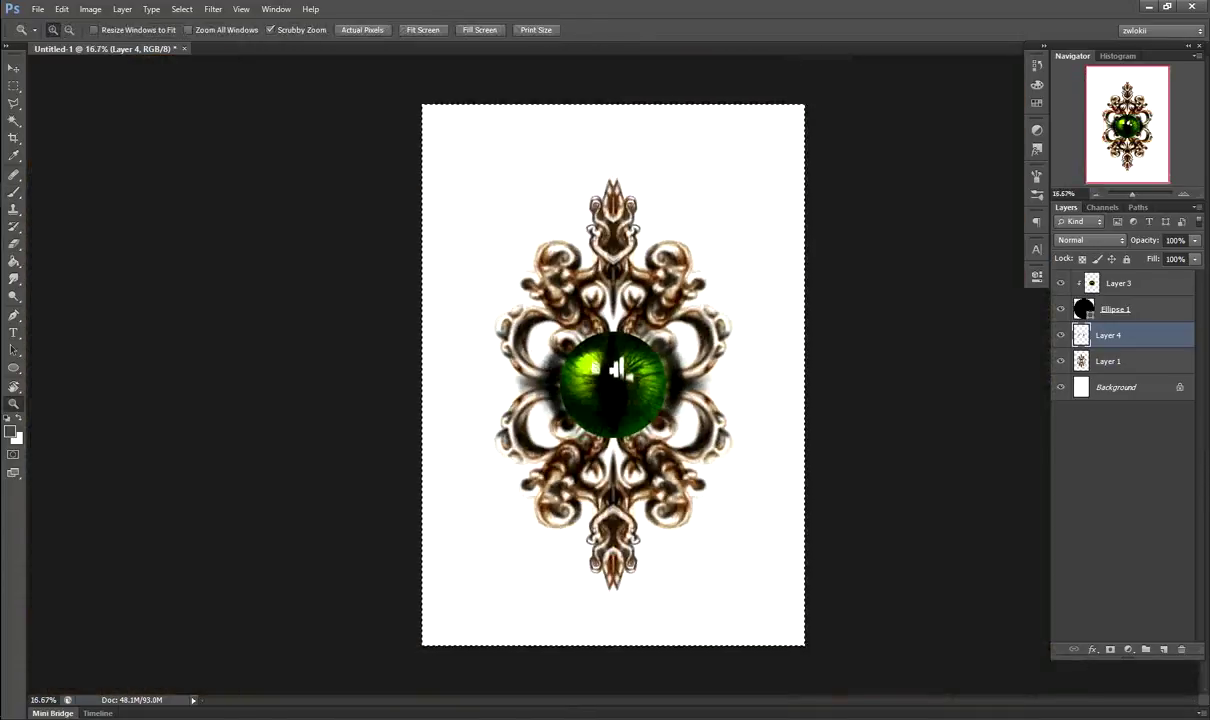
key("ctrl+alt+0")
left_click(1110, 283)
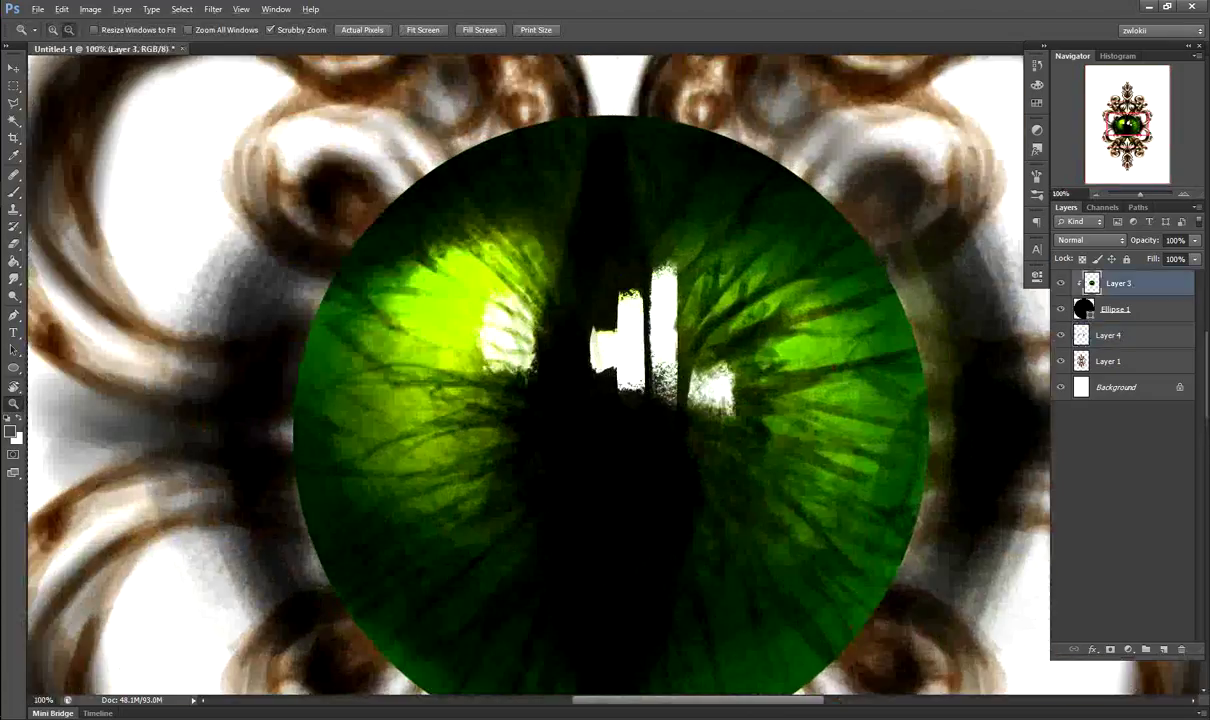
key("b")
key("ctrl+shift+alt+n")
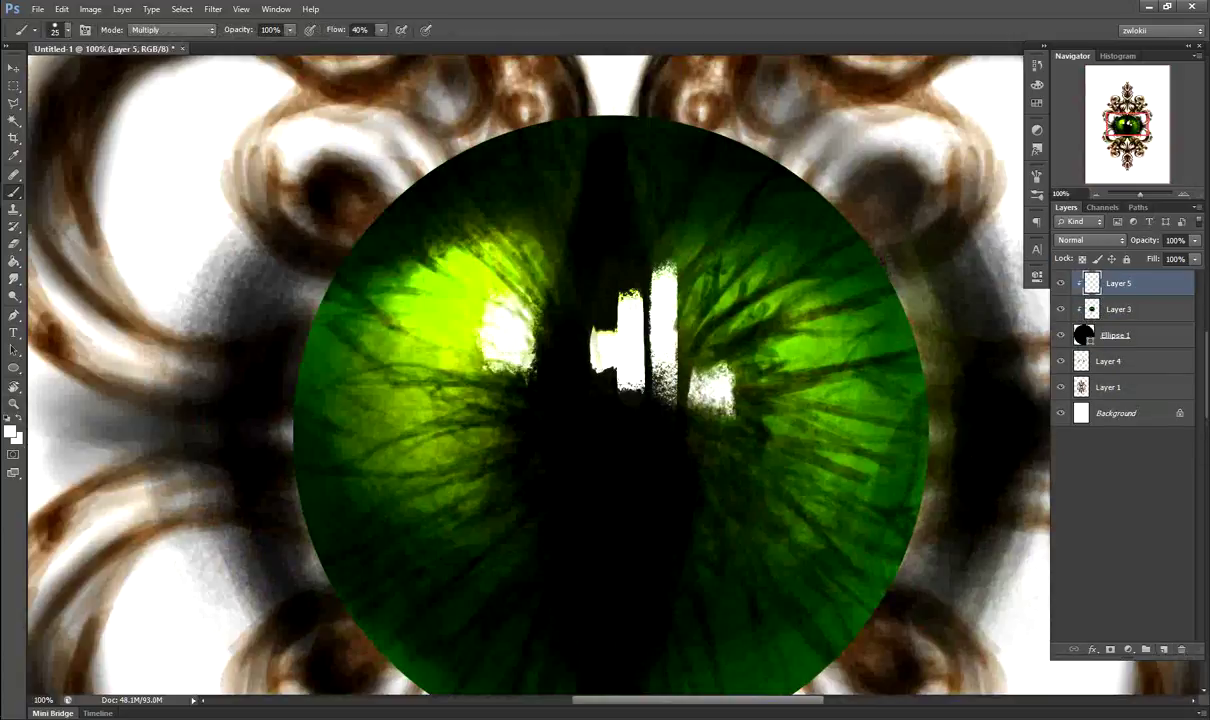
- On new Layer 6, paint a faint pink tint around the eye at 10% opacity
key("ctrl+minus")
key("ctrl+minus")
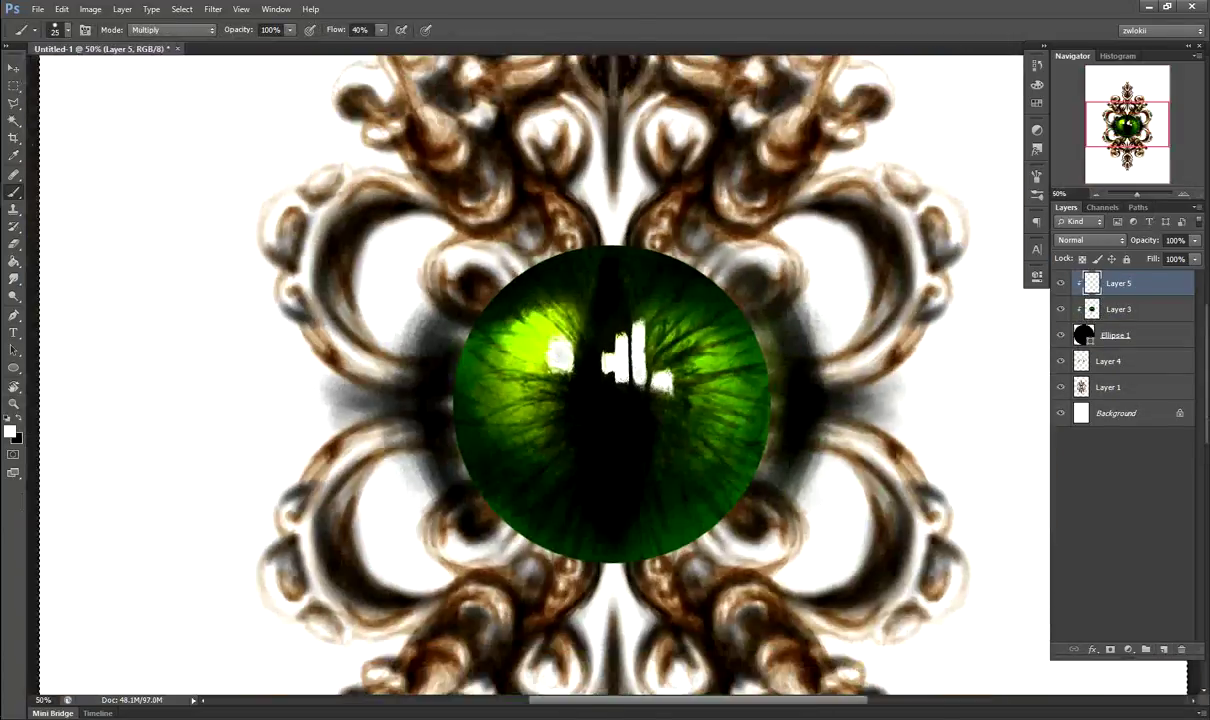
key("ctrl+minus")
key("ctrl+minus")
key("ctrl+minus")
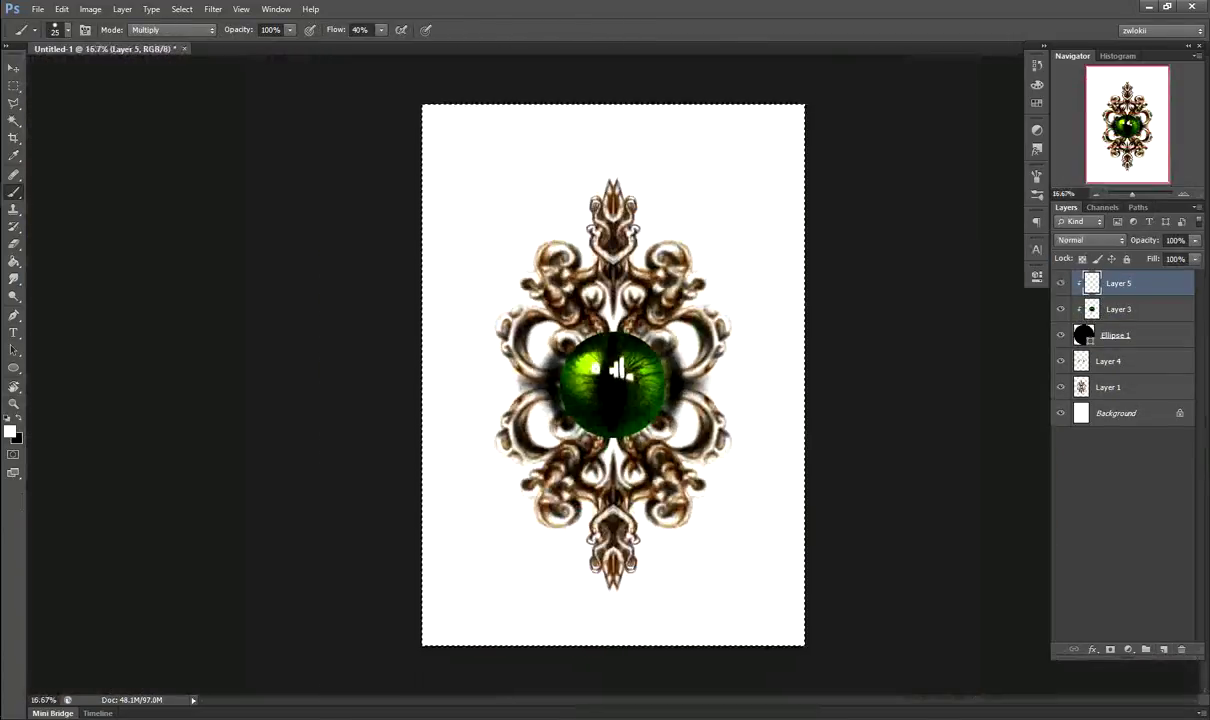
key("ctrl+plus")
key("ctrl+plus")
key("ctrl+shift+alt+n")
key("i")
left_click(10, 432)
key("Return")
key("b")
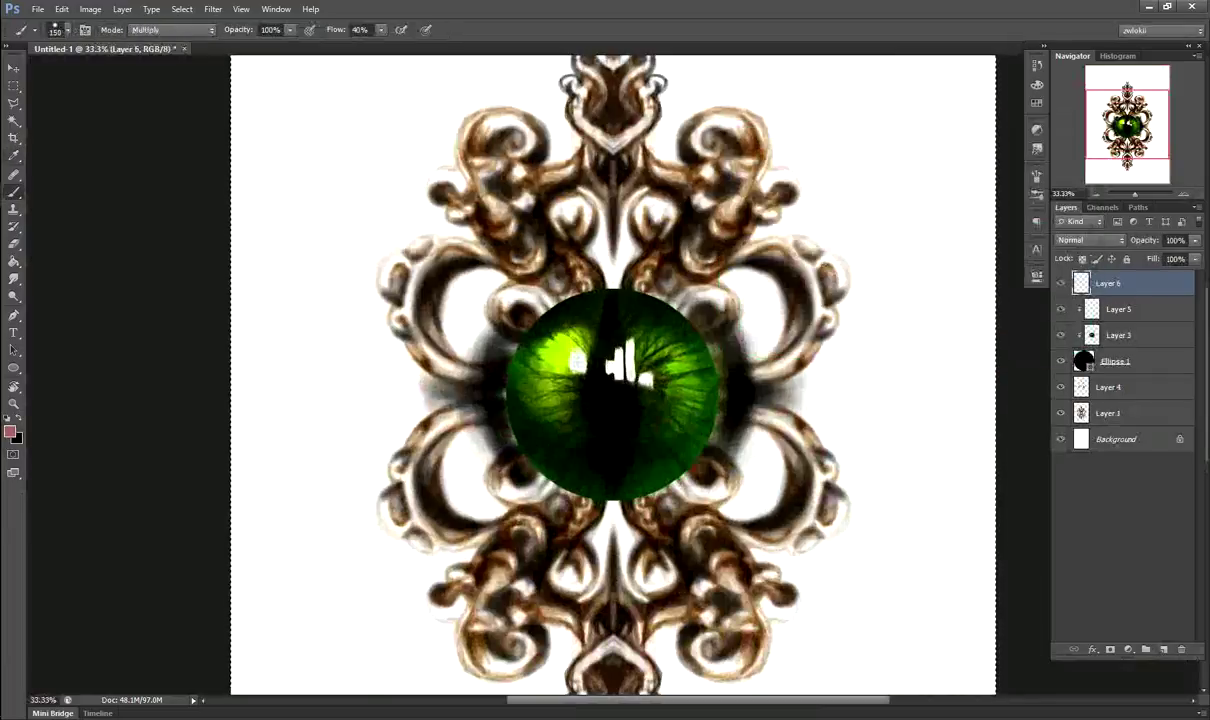
mouse_move(450, 300)
left_mouse_down()
mouse_move(690, 280)
mouse_move(490, 275)
mouse_move(735, 280)
left_mouse_up()
left_click_drag(430, 280, 740, 270)
- Move the pink tint layer down below the eye with Free Transform
left_click_drag(614, 390, 540, 390)
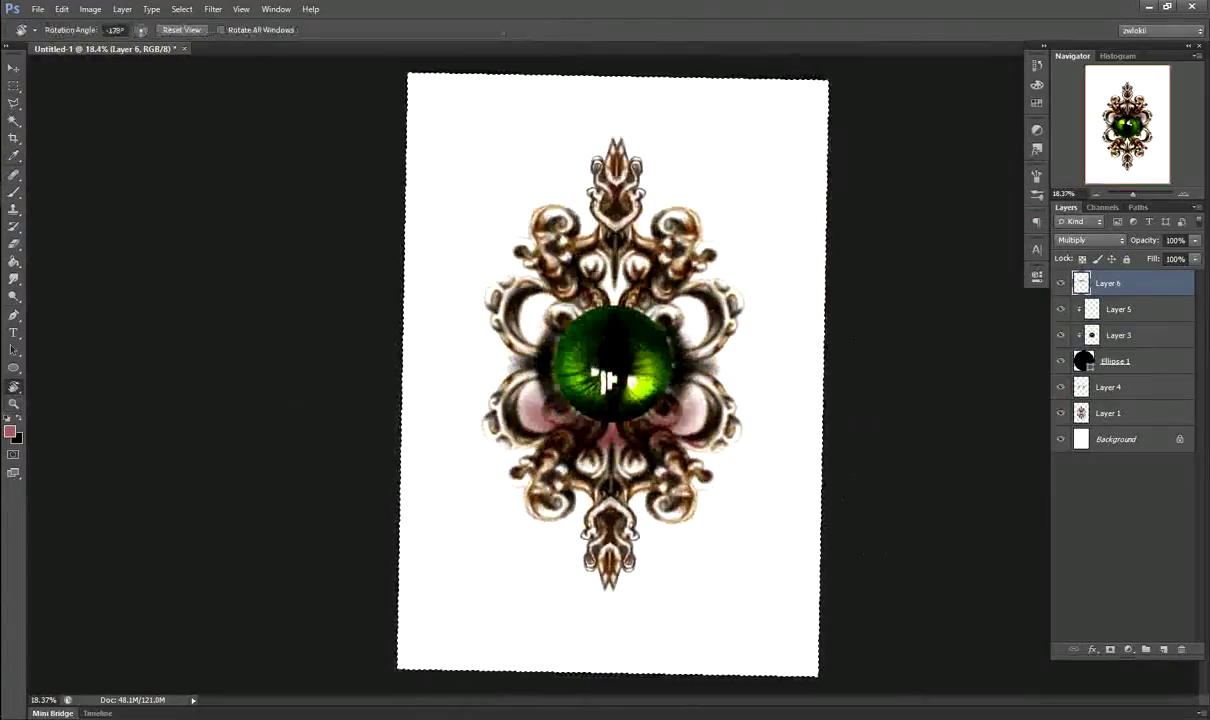
key("v")
key("ctrl+t")
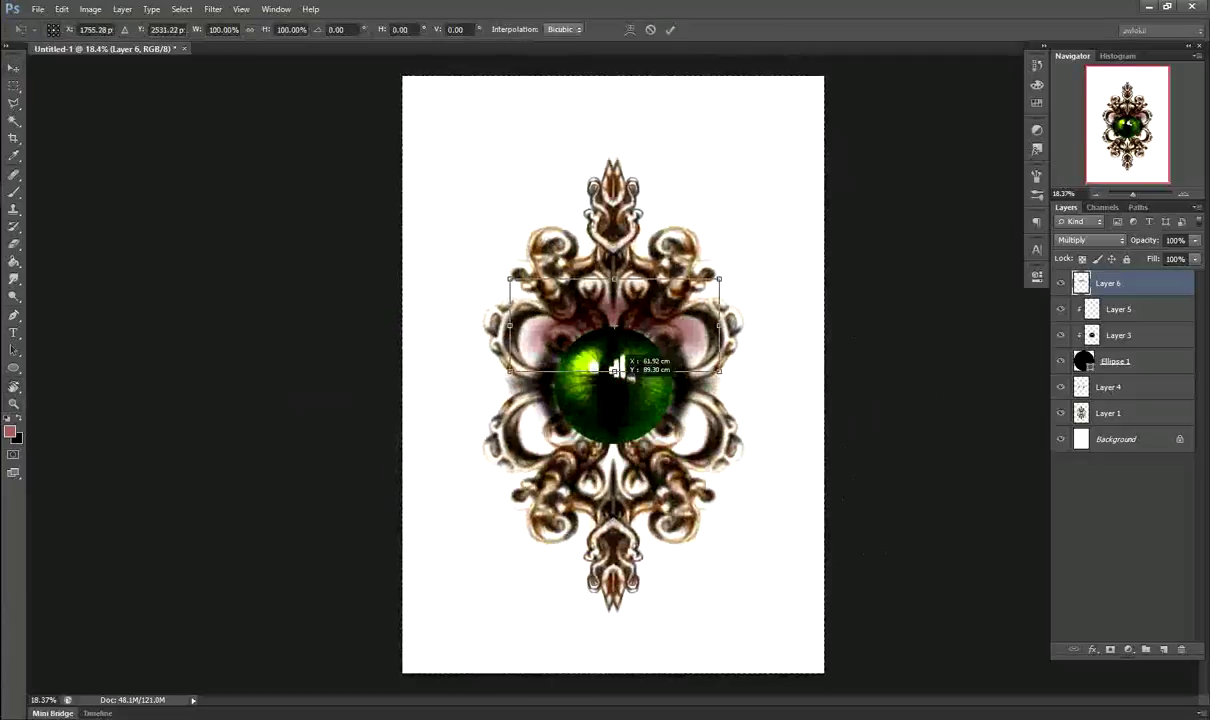
left_click_drag(614, 340, 614, 465)
key("Return")
left_click(614, 465)
- On Layer 6, paint faint darker shading around the eye
left_click(1108, 283)
key("b")
mouse_move(515, 400)
left_mouse_down()
mouse_move(635, 400)
mouse_move(580, 460)
left_mouse_up()
key("c")
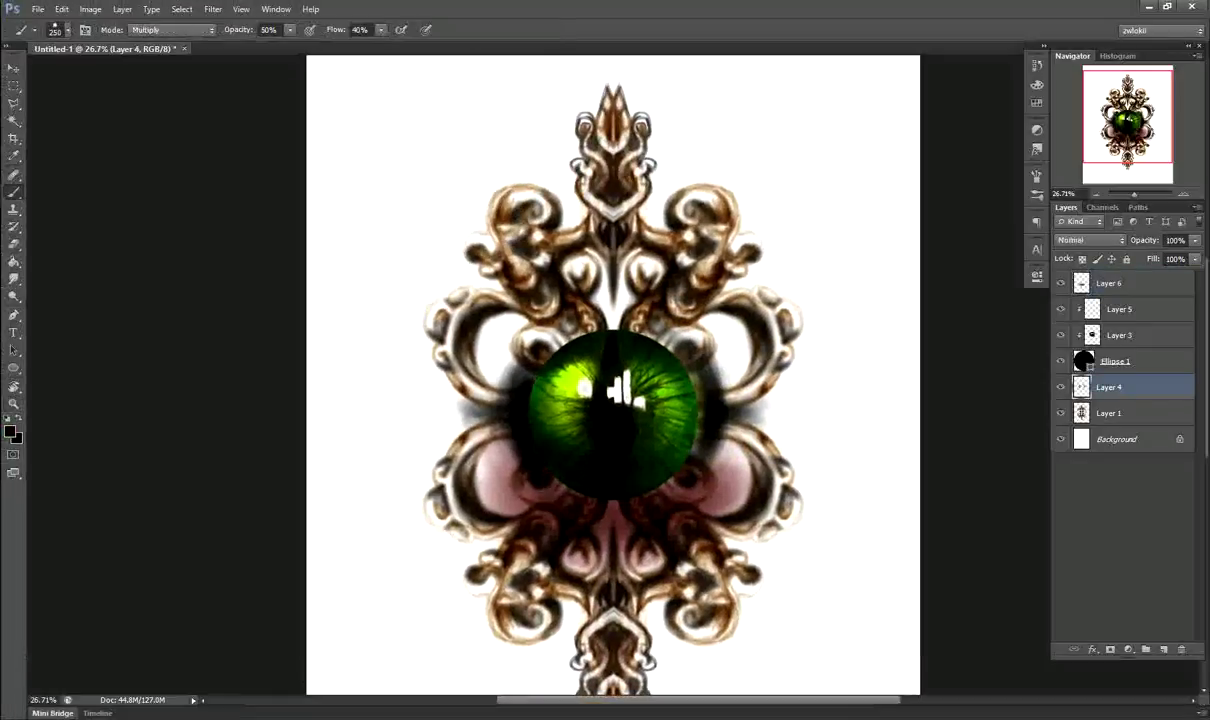
- Rasterize the Ellipse 1 layer and apply a Gaussian Blur to soften its edge
left_click(1115, 361)
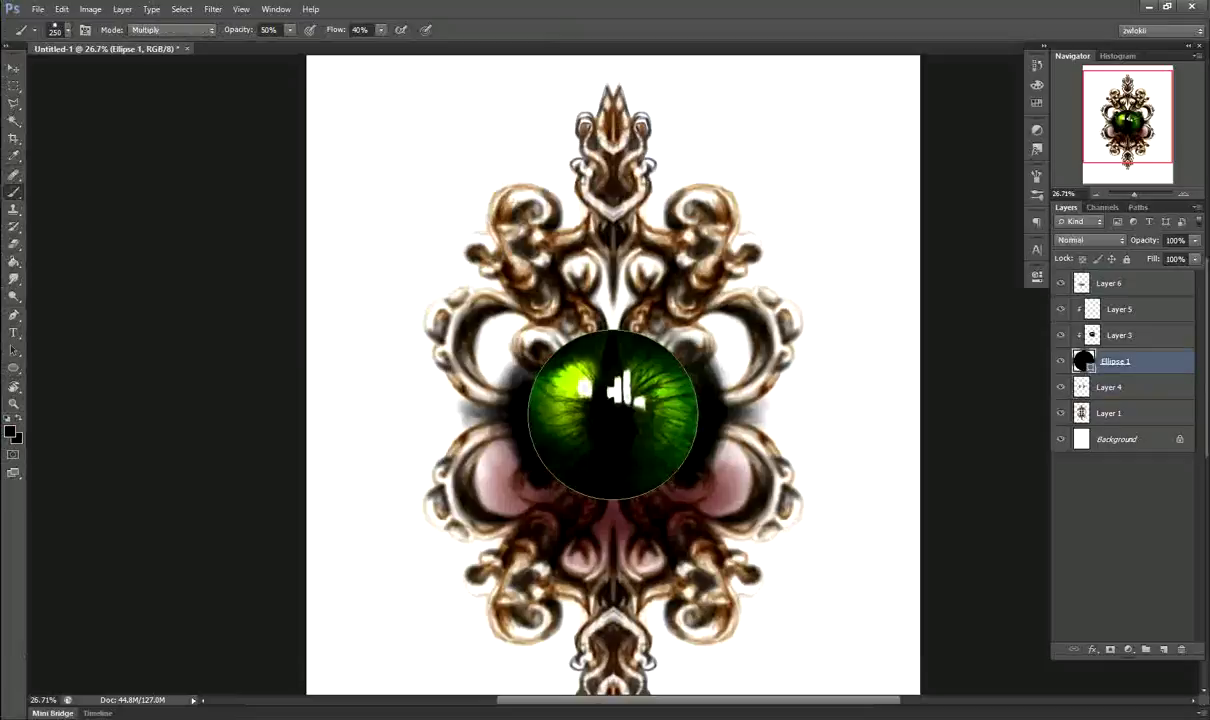
left_click(213, 9)
left_click(148, 273)
left_click(275, 359)
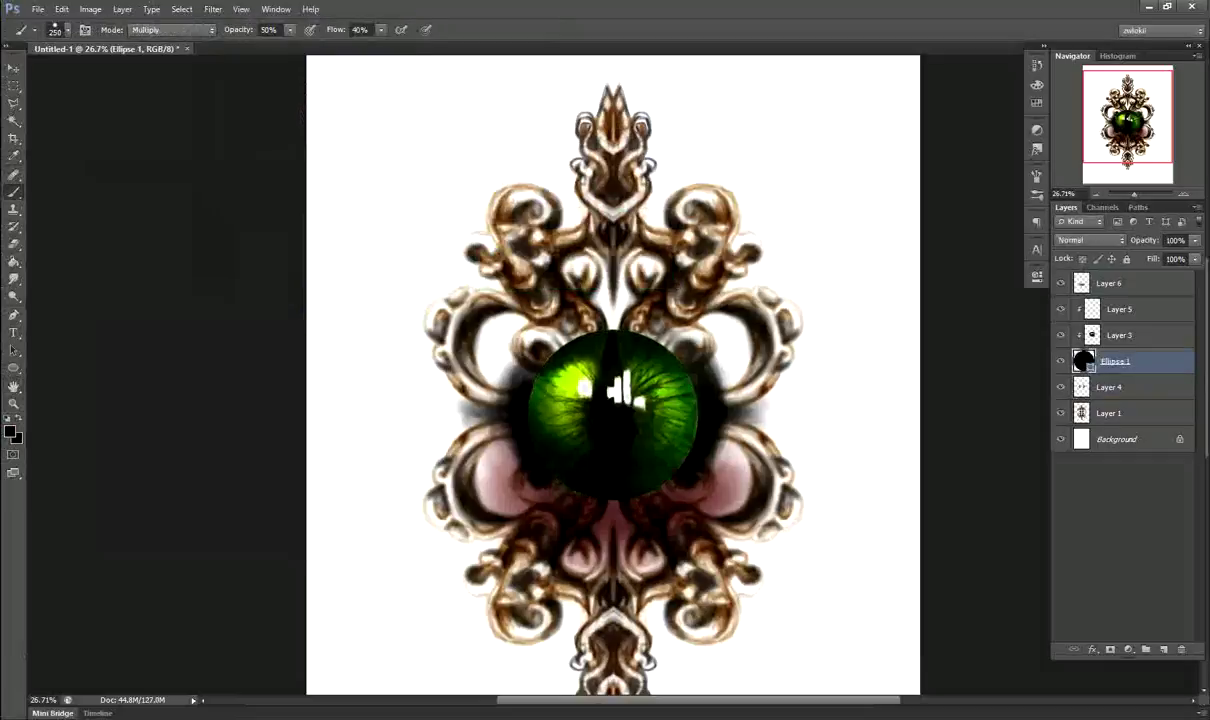
left_click(213, 9)
left_click(135, 294)
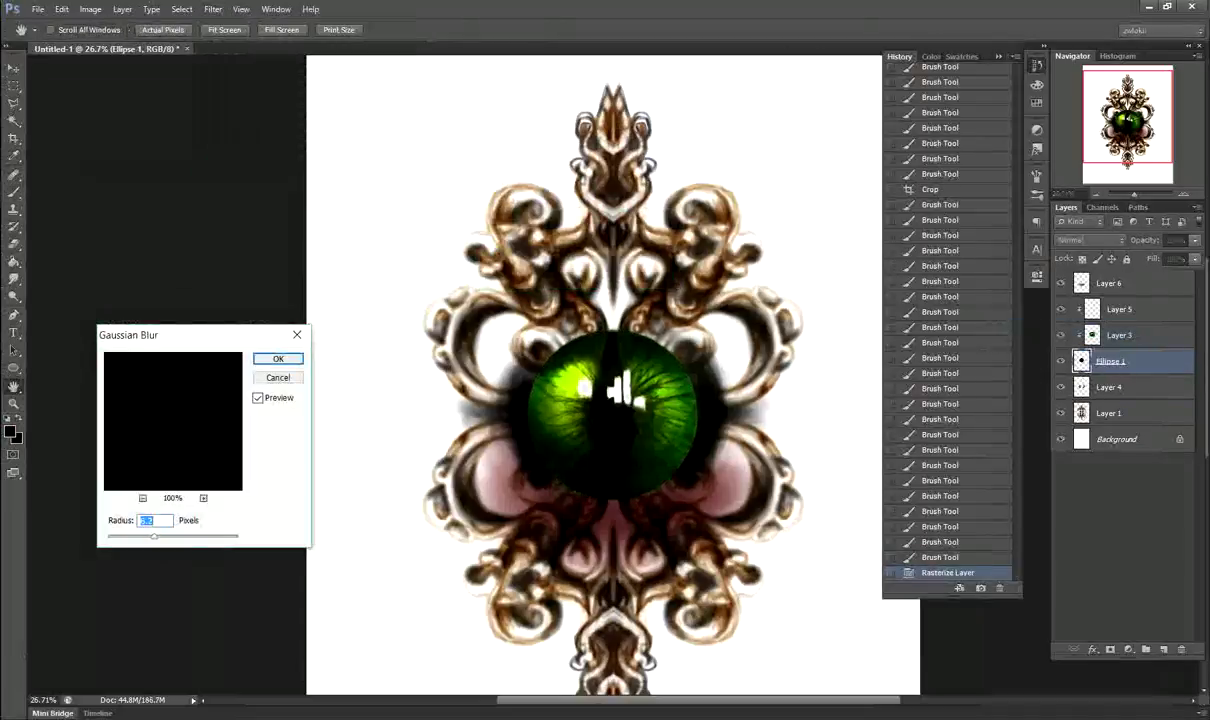
key("Return")
key("b")
- Add an Outer Glow layer style to Ellipse 1
double_click(1110, 361)
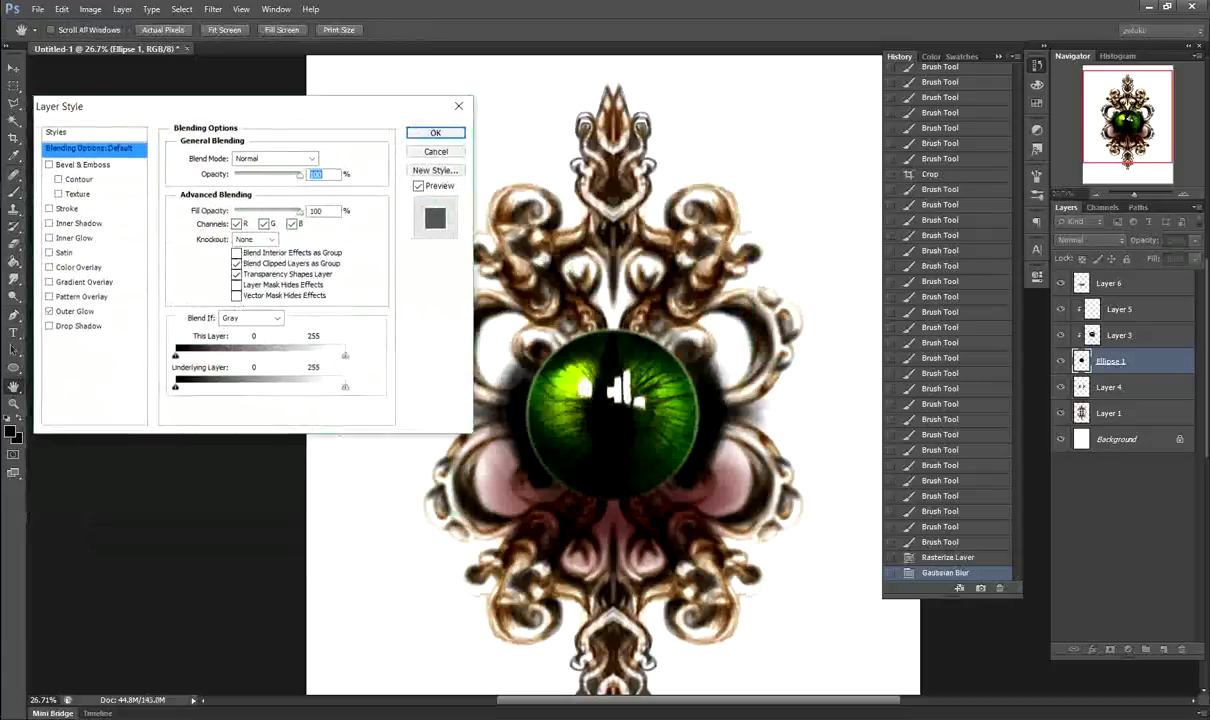
key("Return")
left_click(1117, 464)
key("ctrl+minus")
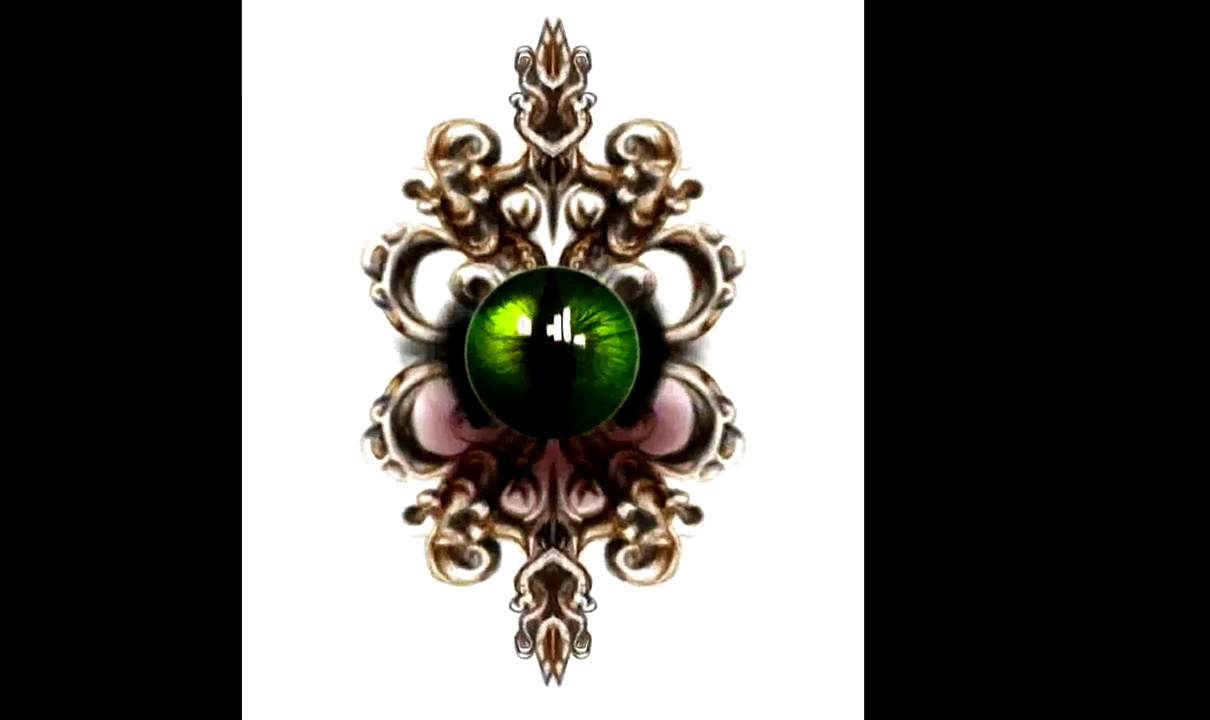